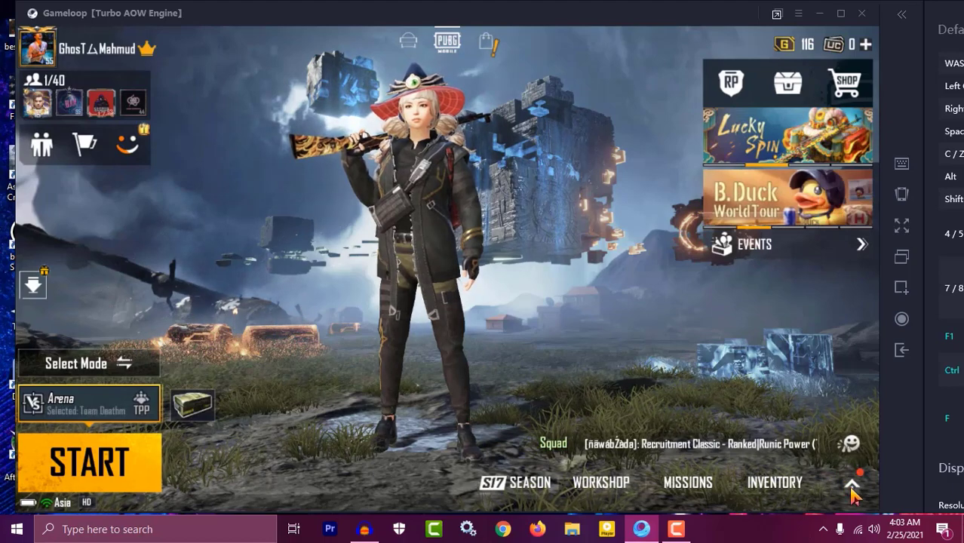
Step: Open PUBG Mobile's Graphics tab from the lobby side menu's Settings
click(852, 486)
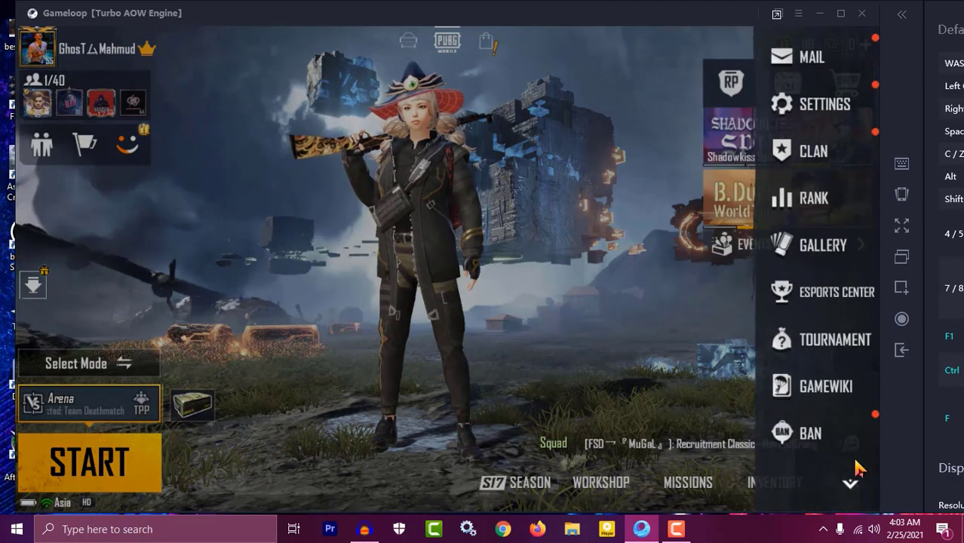
click(821, 105)
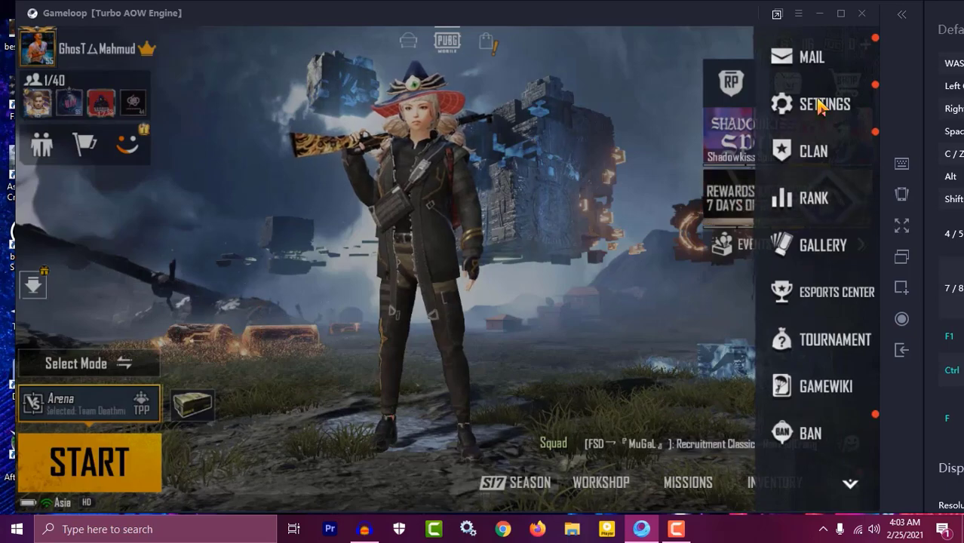
click(839, 108)
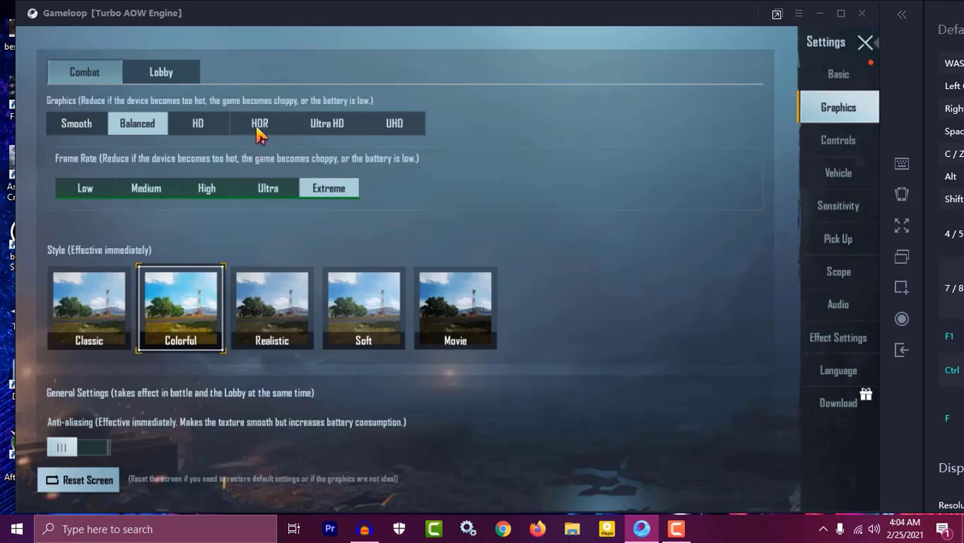
Step: Try HDR graphics twice, dismiss the unavailable notice, and cycle frame rate back to Extreme
click(257, 130)
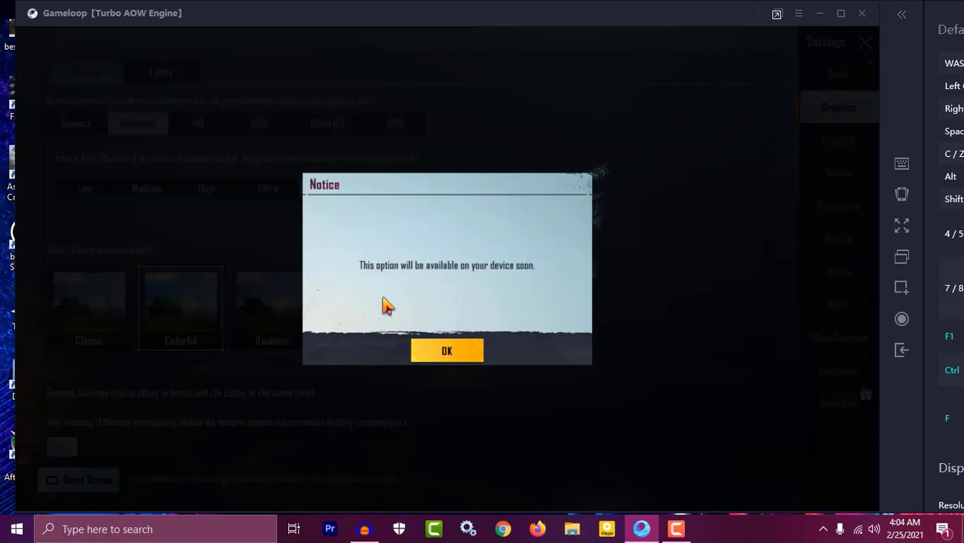
click(473, 359)
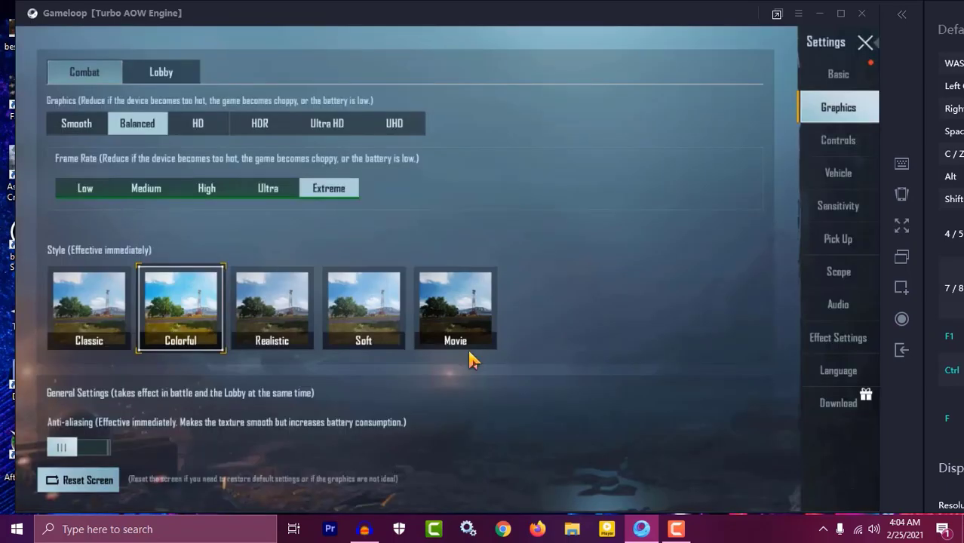
click(95, 196)
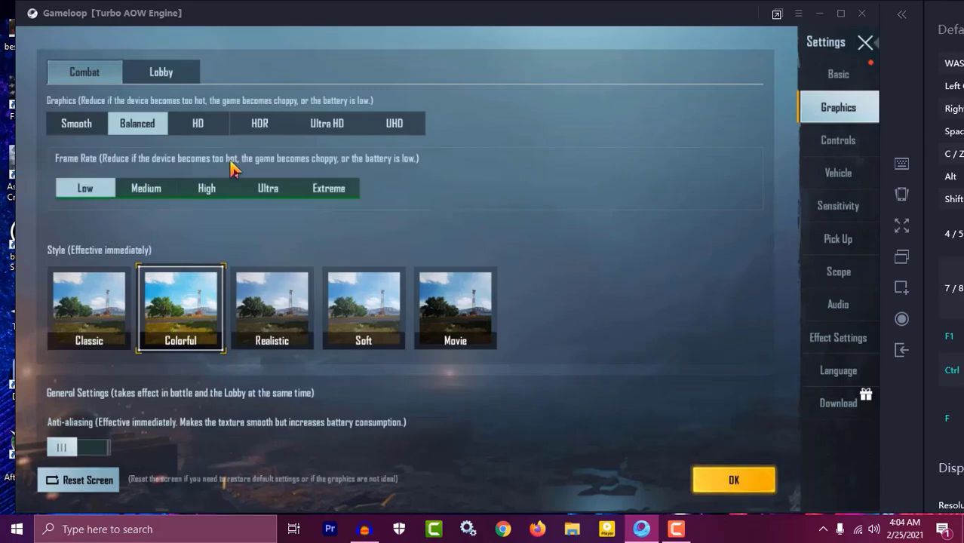
click(261, 130)
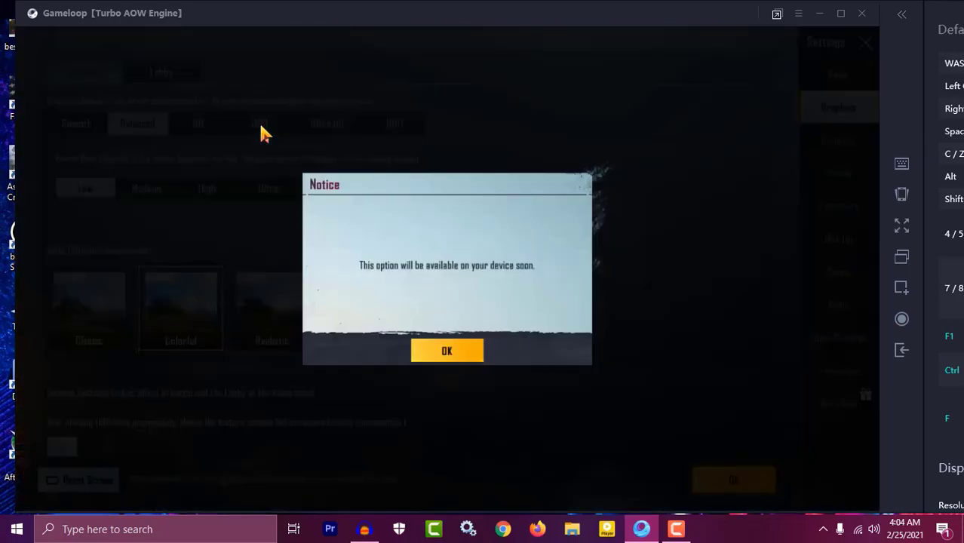
click(462, 356)
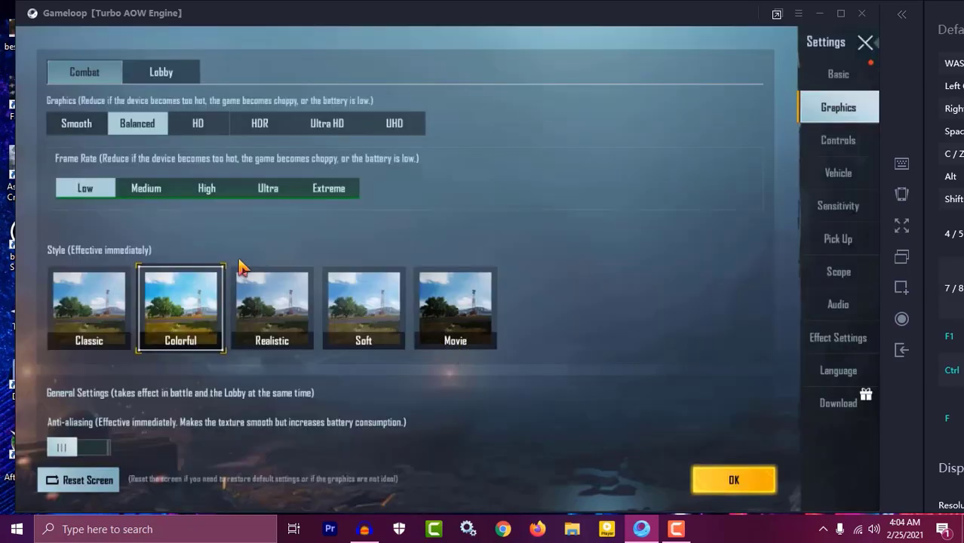
click(155, 196)
click(198, 193)
click(344, 196)
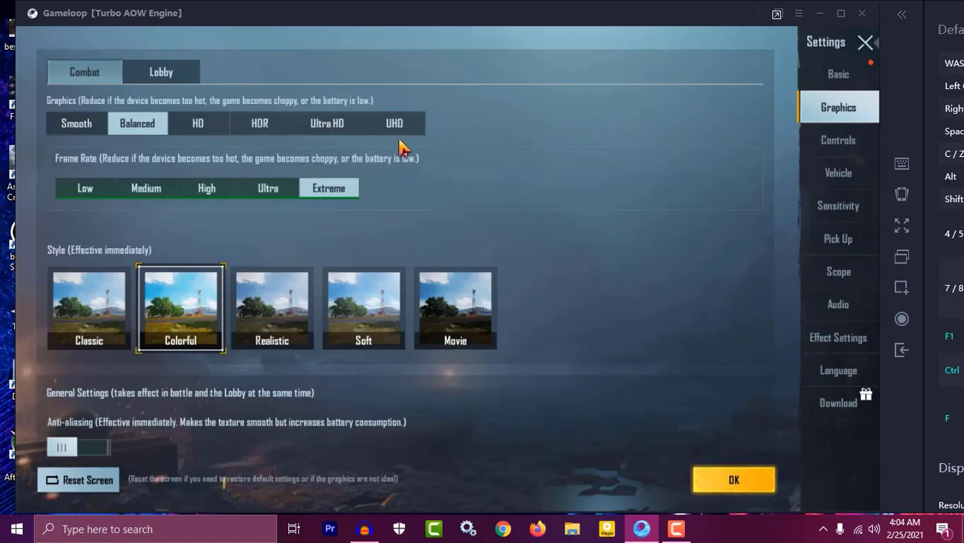
Step: Save Gameloop's PUBG Mobile game settings with HD display quality, HD 1080P and 60 FPS
click(800, 15)
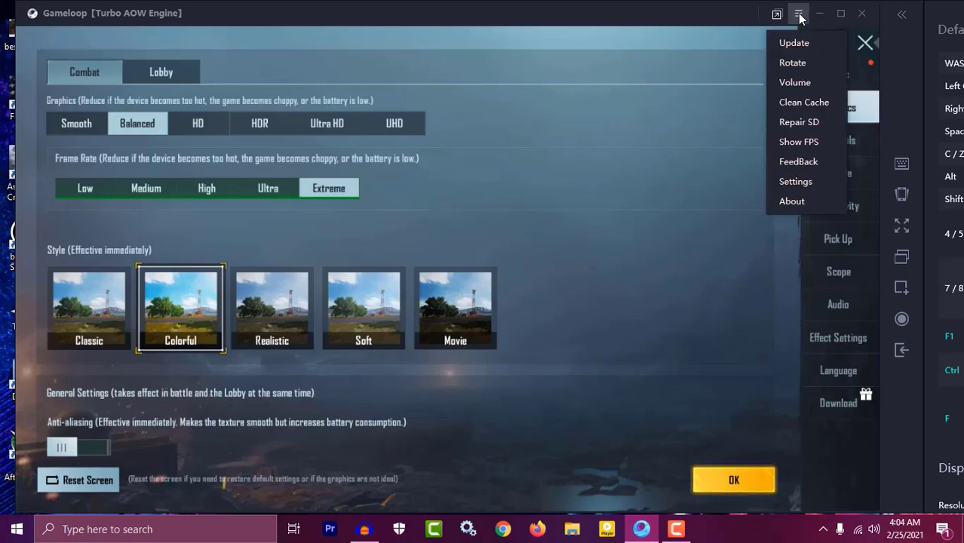
click(796, 183)
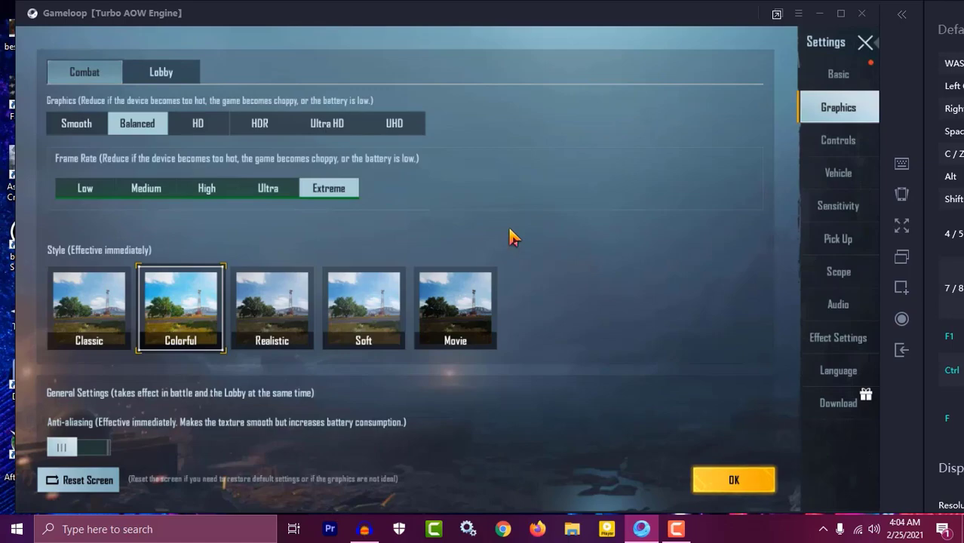
drag(472, 78, 465, 51)
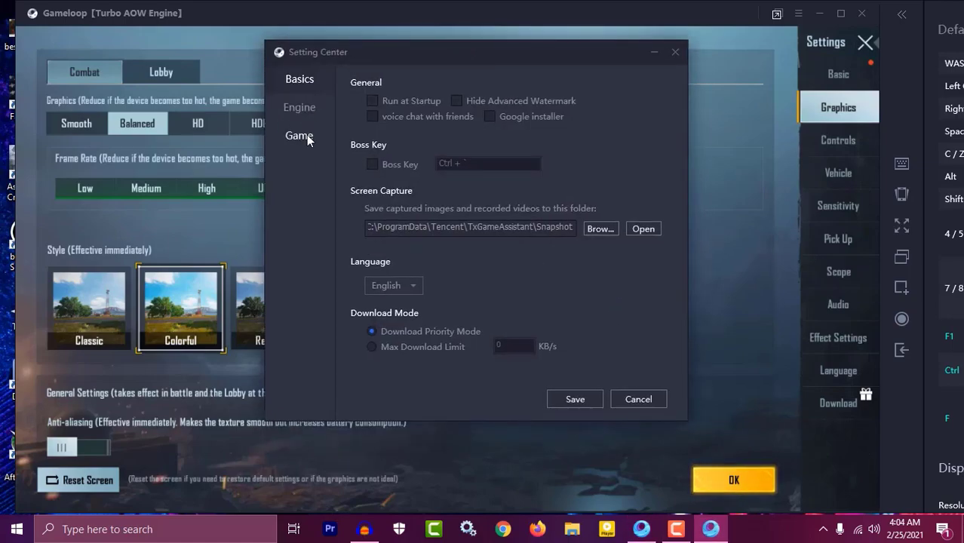
click(308, 138)
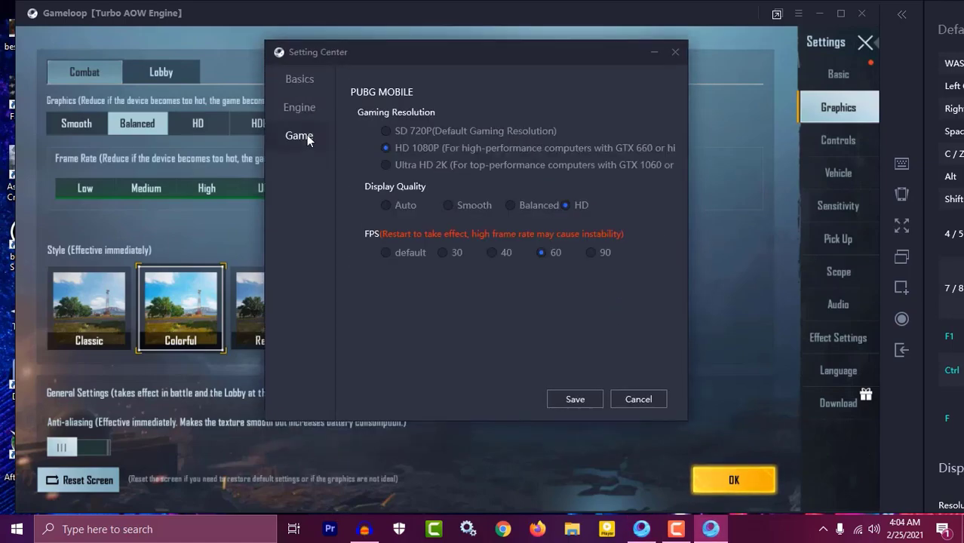
click(385, 207)
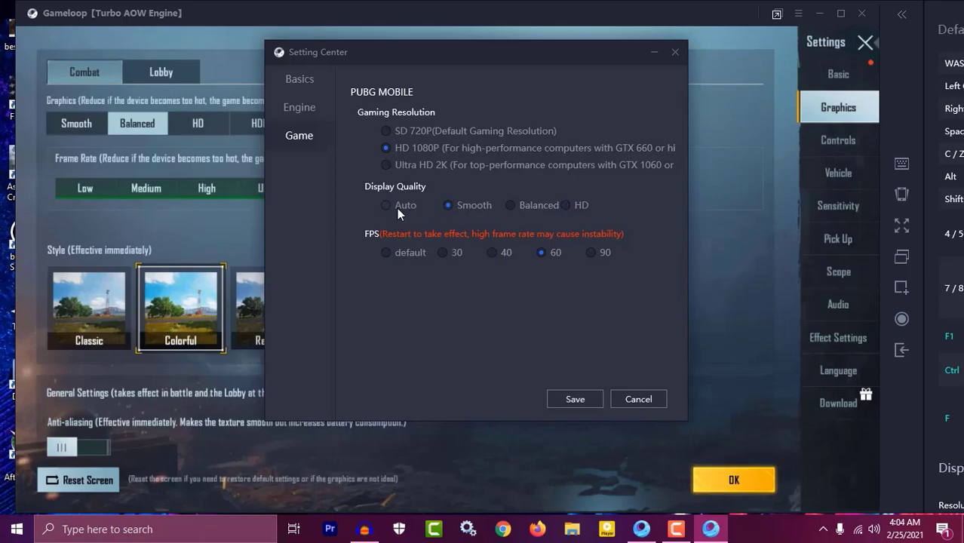
click(461, 209)
click(567, 206)
click(576, 401)
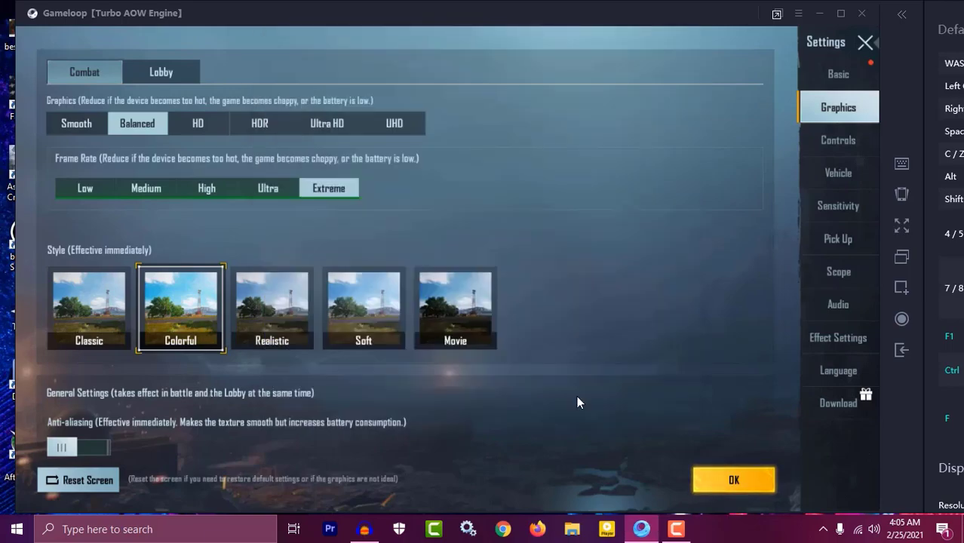
Step: Exit Gameloop with confirmation and launch Task Manager from the taskbar
click(863, 14)
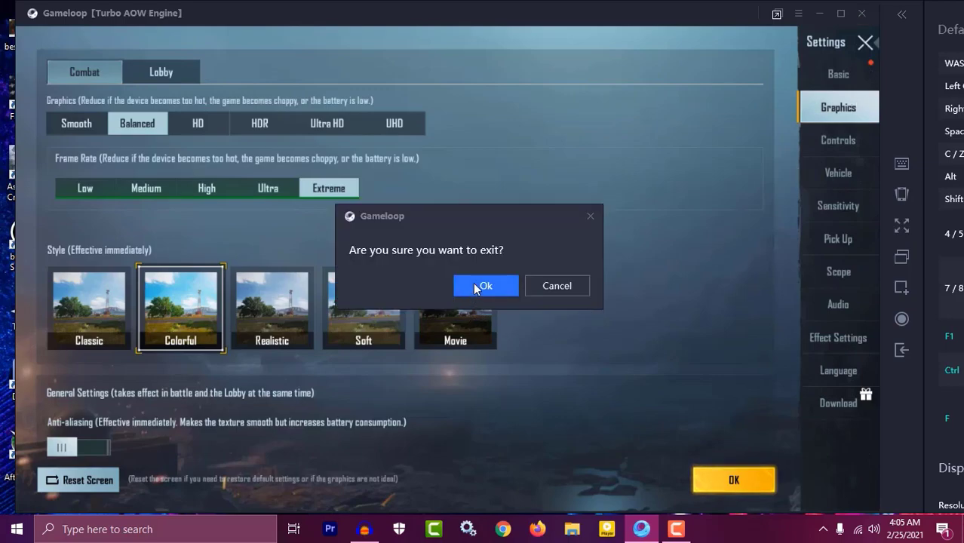
click(519, 287)
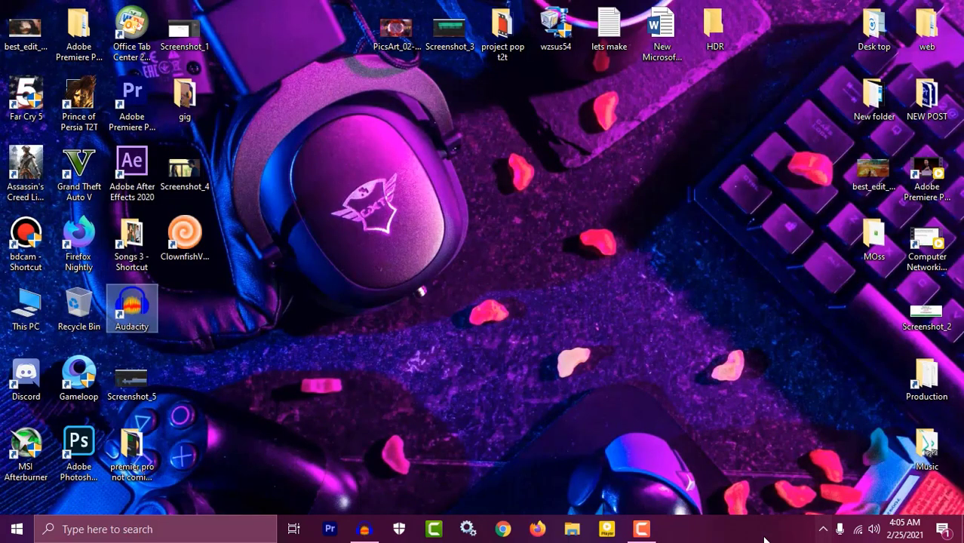
click(823, 529)
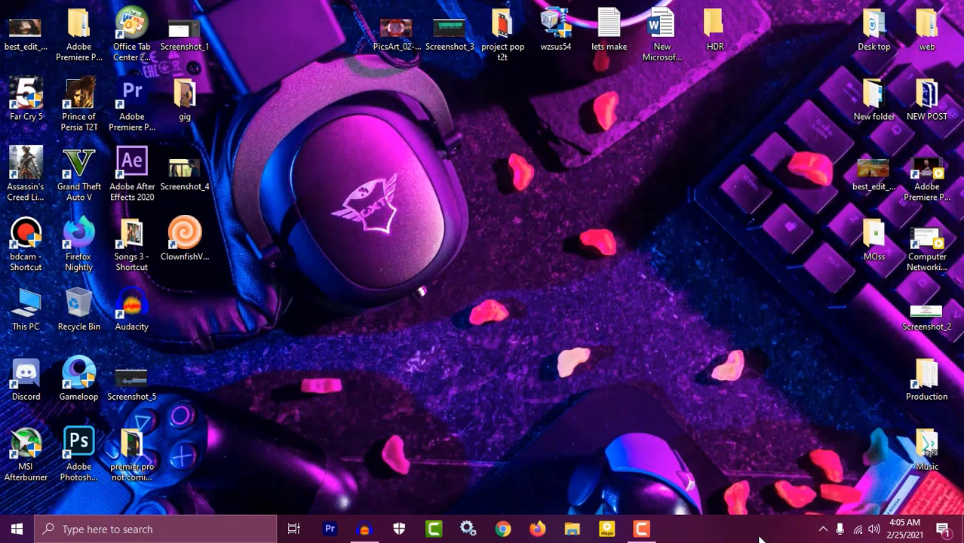
right_click(800, 532)
click(791, 469)
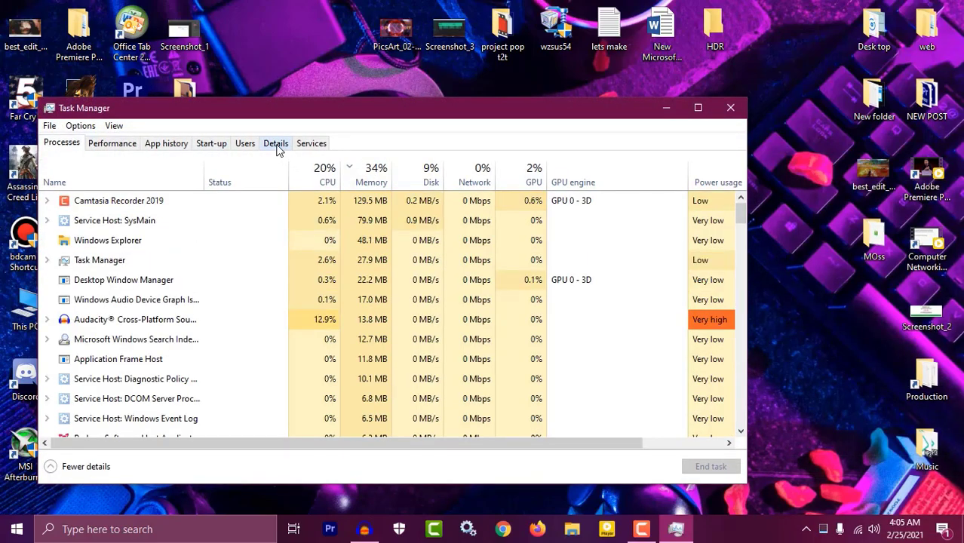
Step: Review running processes on the Details tab, then close Task Manager
click(277, 146)
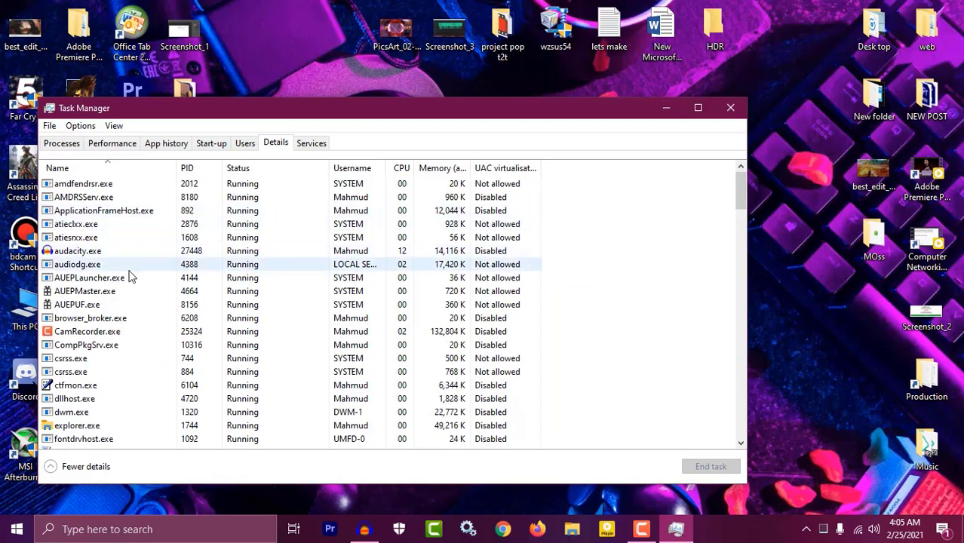
scroll(130, 277, down, 2)
scroll(130, 295, down, 3)
scroll(129, 309, up, 5)
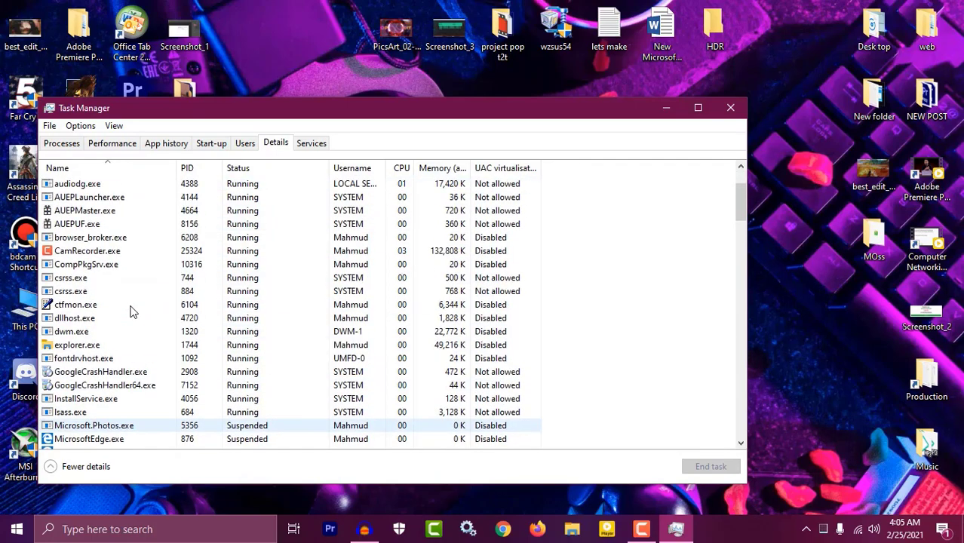
scroll(130, 310, down, 2)
scroll(129, 311, up, 2)
scroll(130, 311, down, 14)
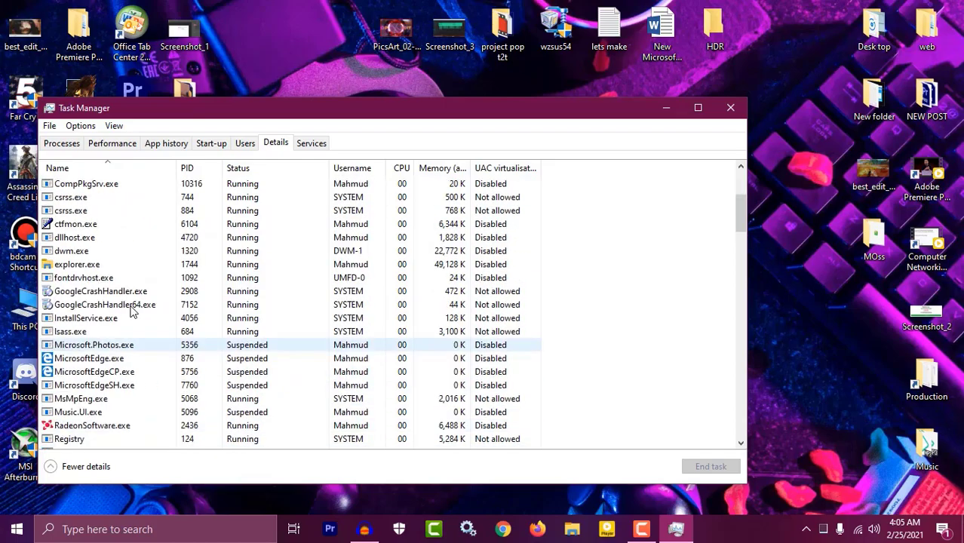
scroll(129, 311, up, 18)
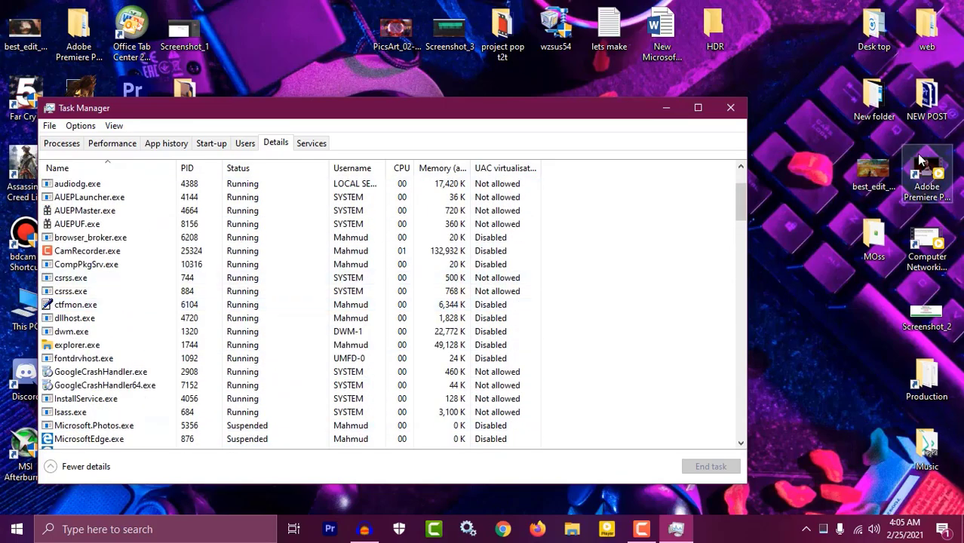
click(730, 109)
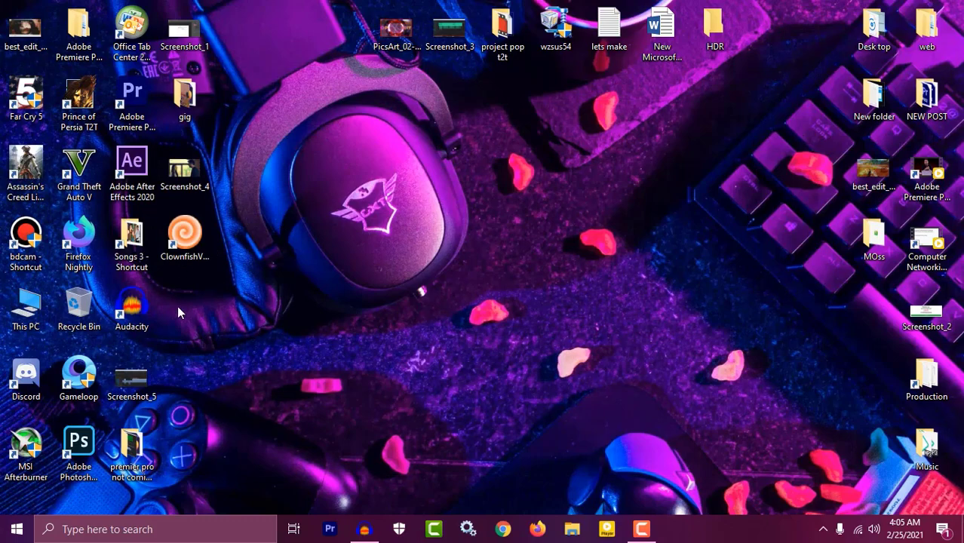
Step: Relaunch Gameloop and dismiss PUBG Mobile's emulator-detected notice in the lobby
double_click(89, 366)
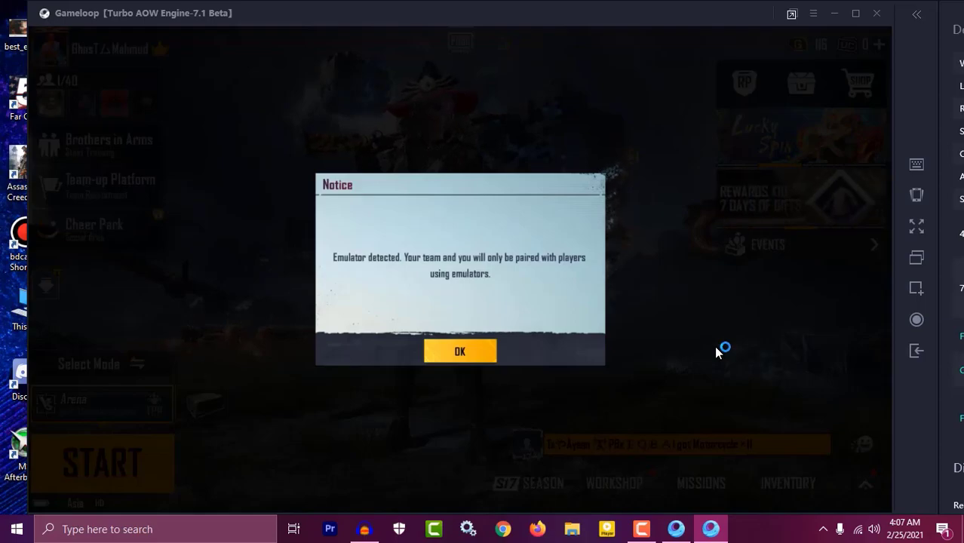
click(475, 358)
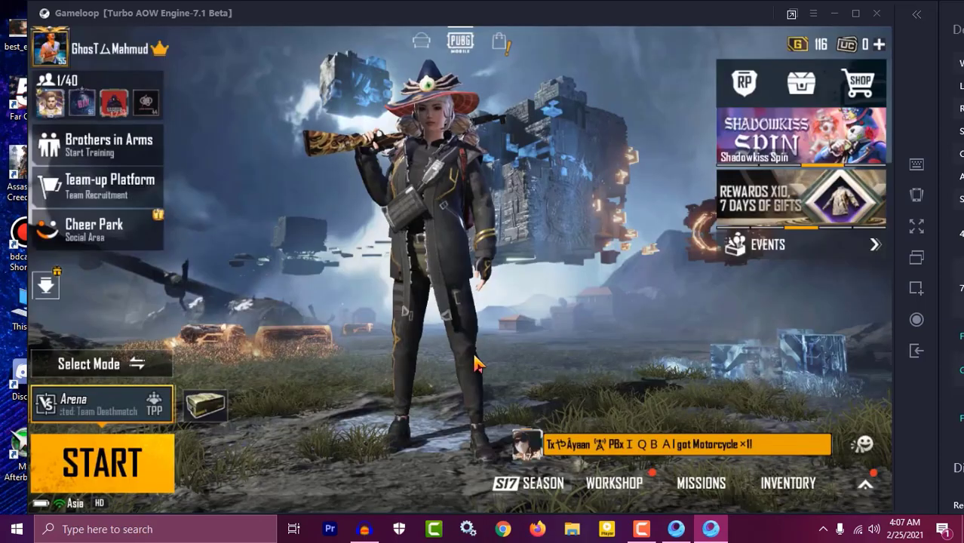
Step: Select HDR graphics quality in Graphics settings and dismiss the Ultra HD unavailable notice
click(866, 484)
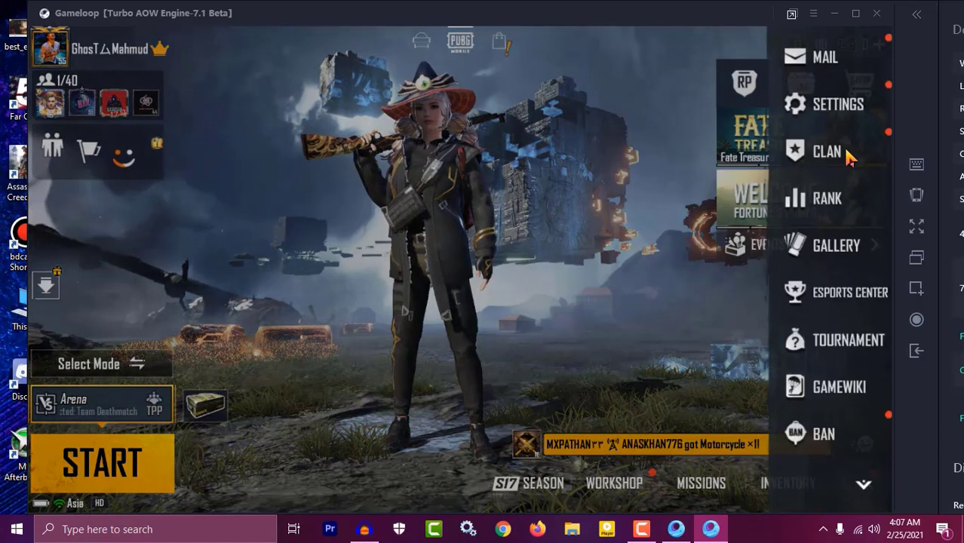
click(837, 104)
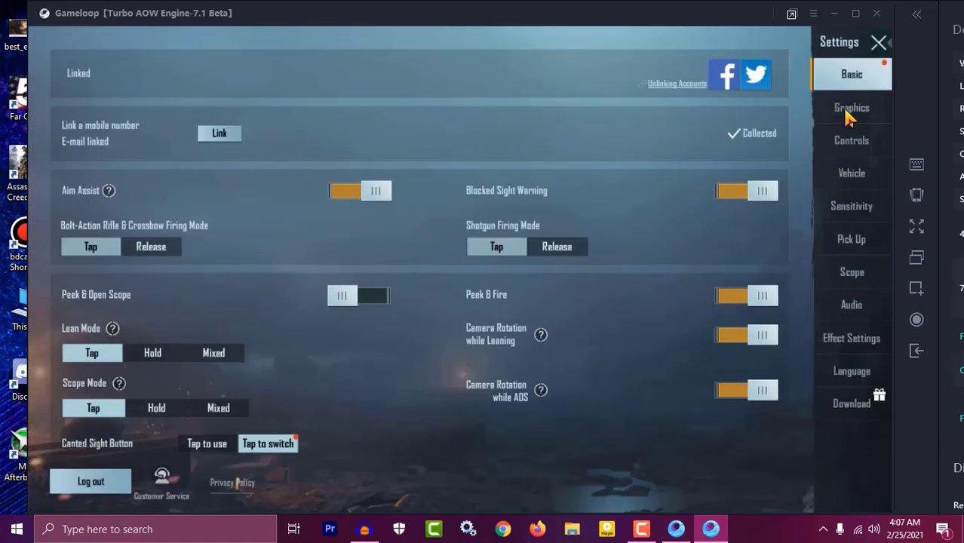
click(846, 111)
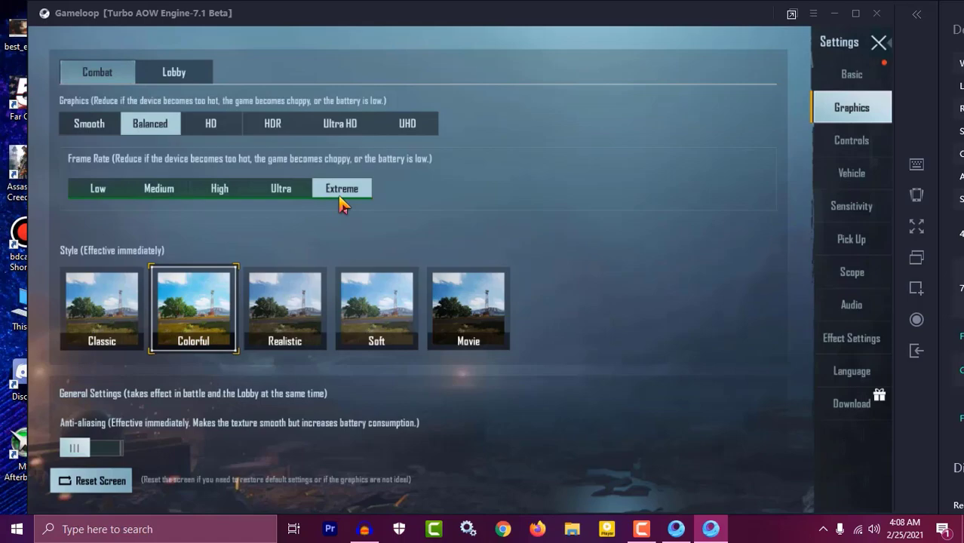
click(287, 131)
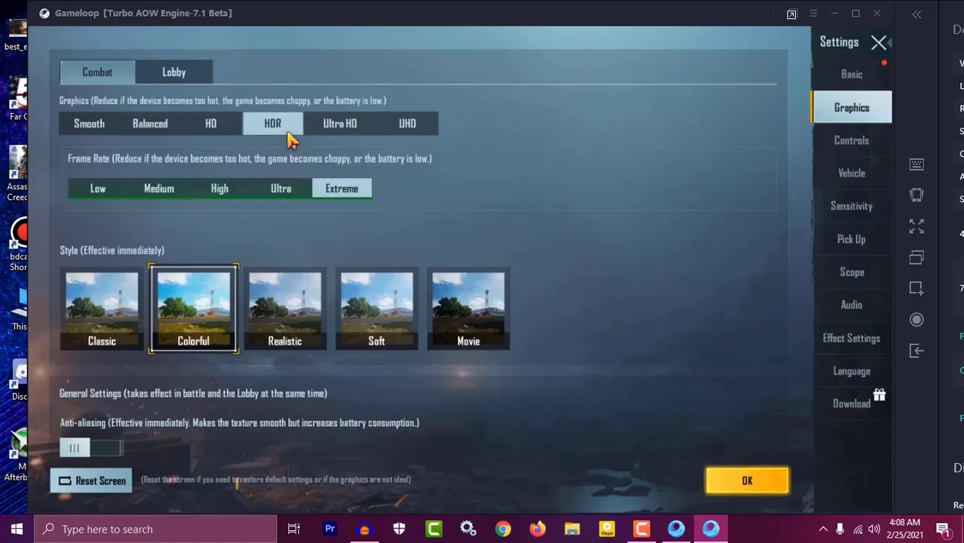
click(341, 134)
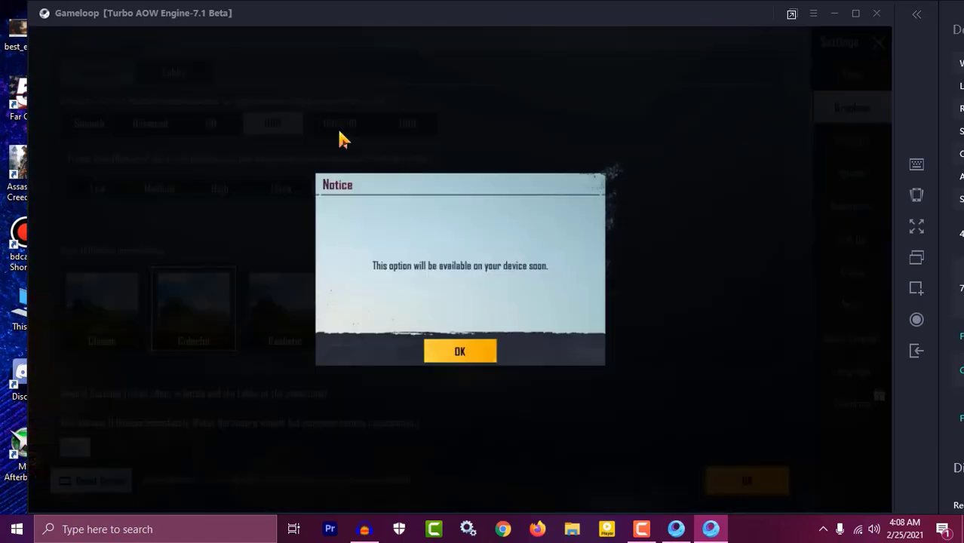
click(459, 353)
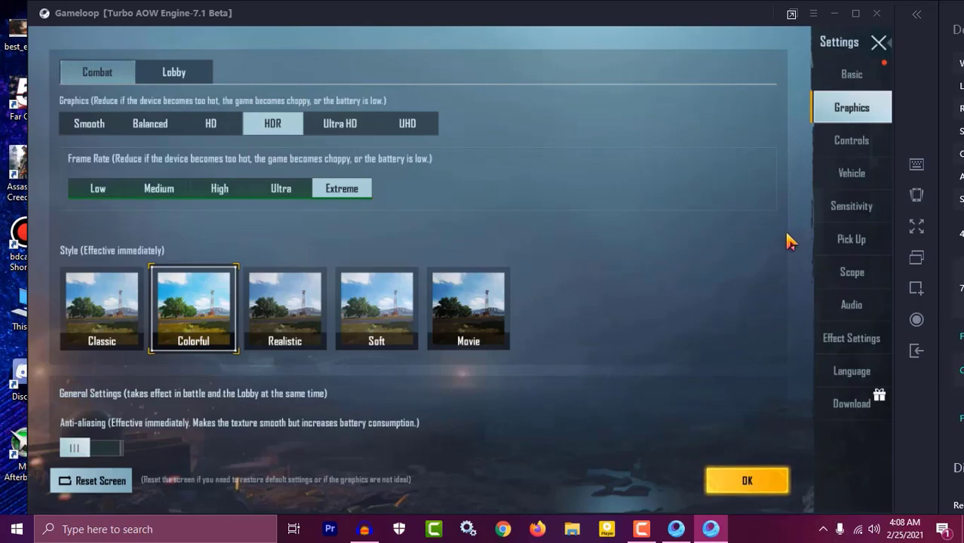
Step: Re-save Gameloop's game settings at HD 1080P and 60 FPS, then confirm the HDR and Extreme choice
click(814, 13)
click(826, 181)
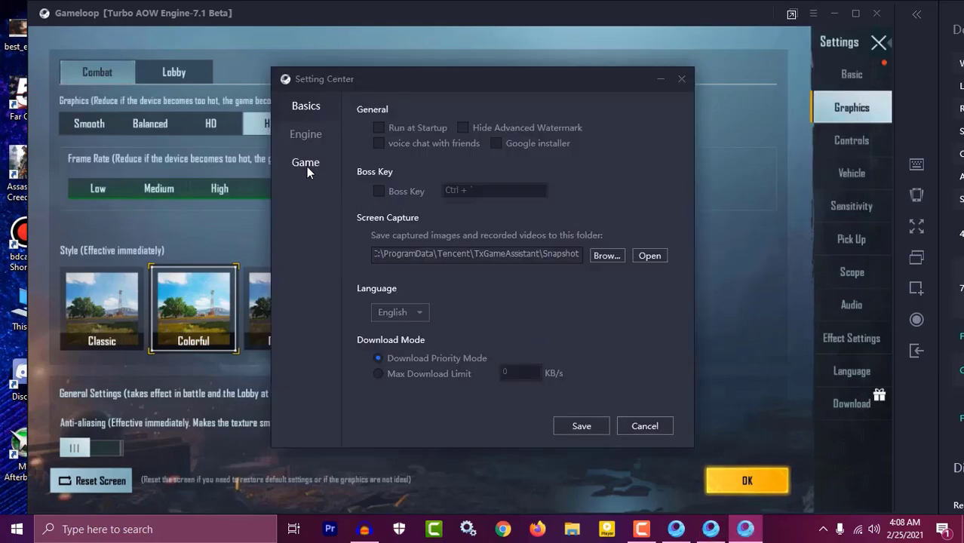
click(306, 164)
drag(553, 76, 536, 169)
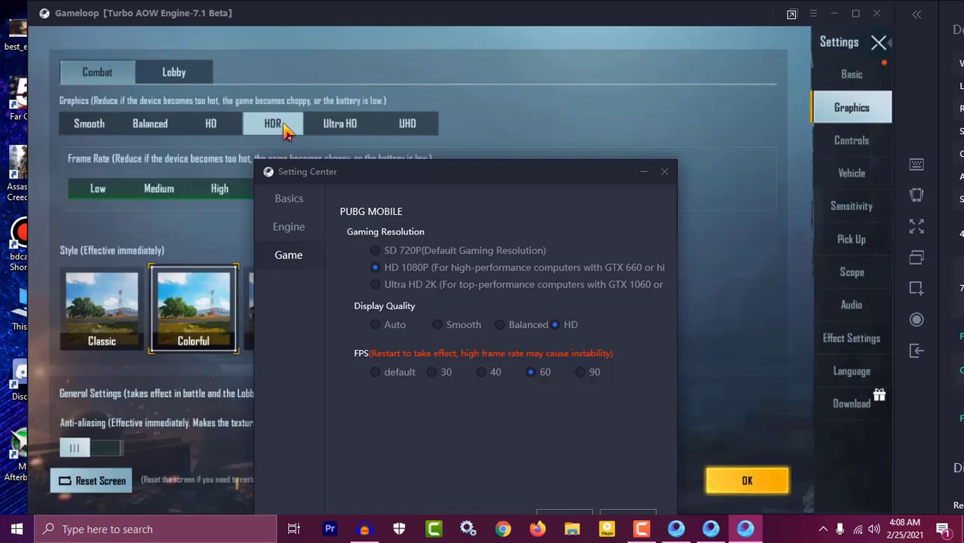
drag(405, 166, 400, 114)
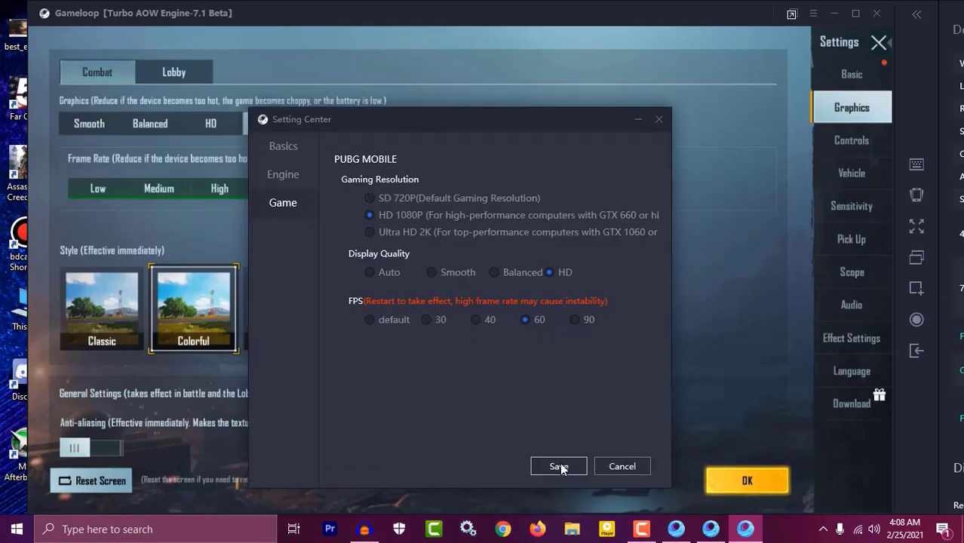
click(615, 467)
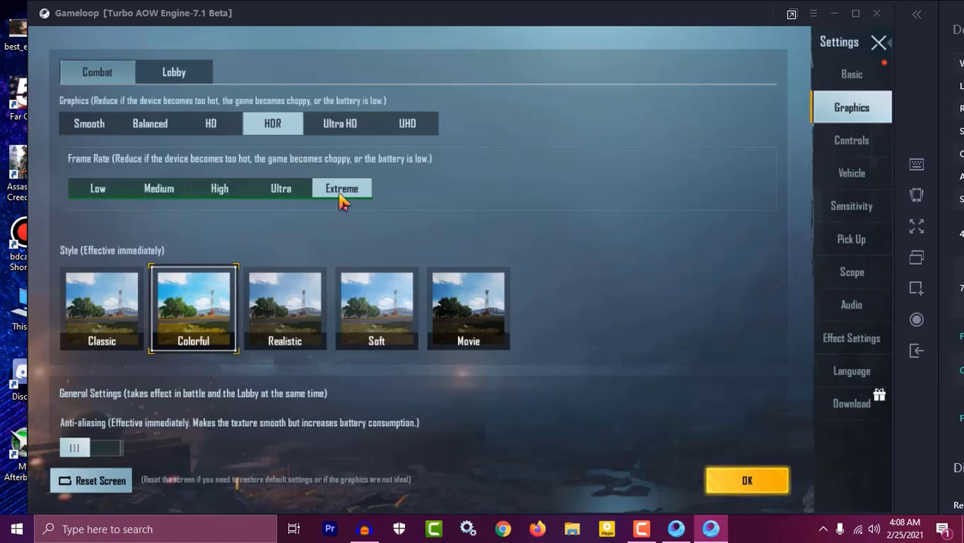
click(760, 491)
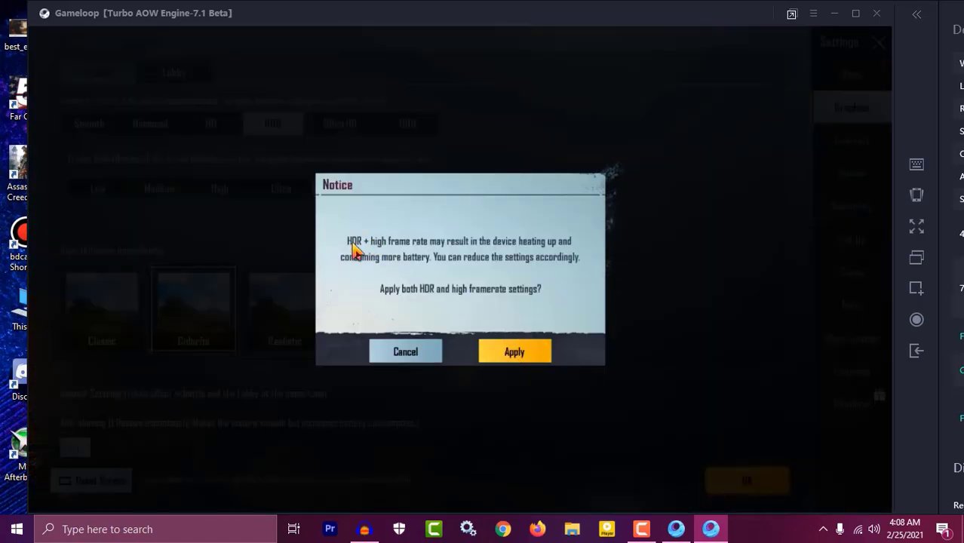
Step: Apply HDR with the high frame rate and acknowledge the new-settings-applied notice
click(528, 359)
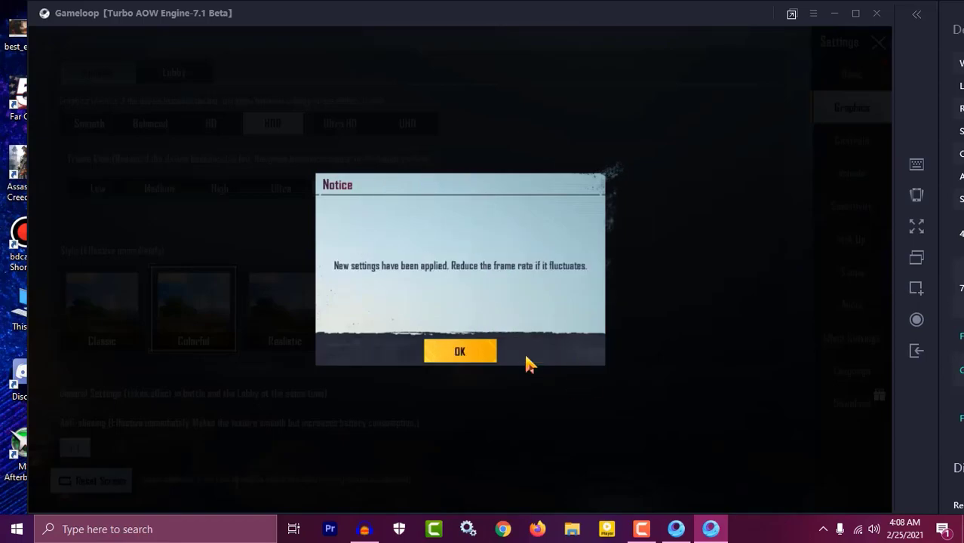
click(474, 358)
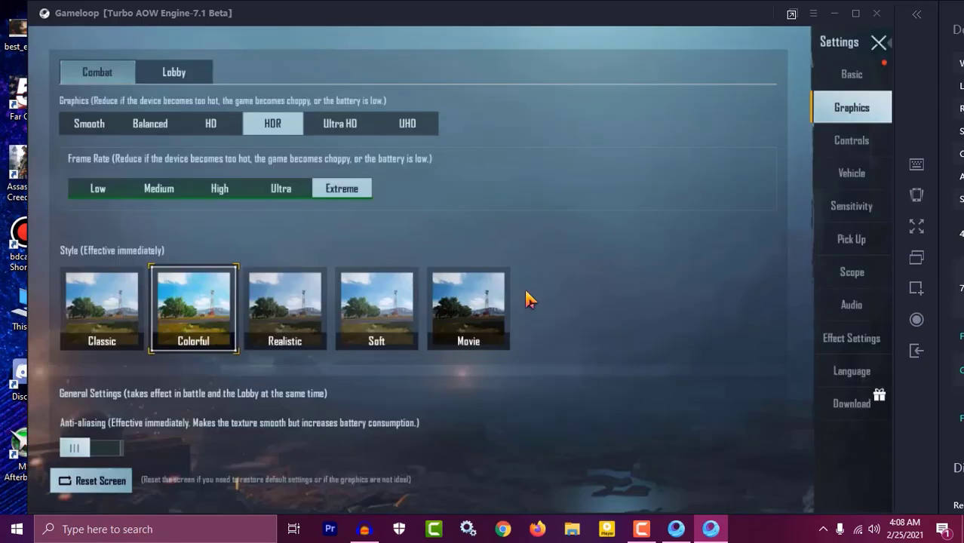
click(814, 13)
click(808, 182)
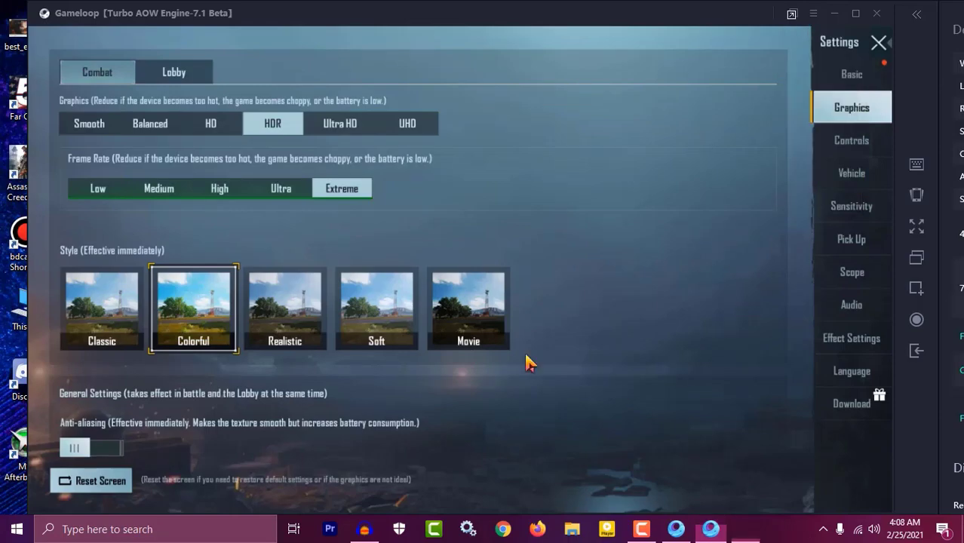
Step: Save PUBG Mobile's emulator settings with Smooth display quality and acknowledge the saved tip
click(303, 164)
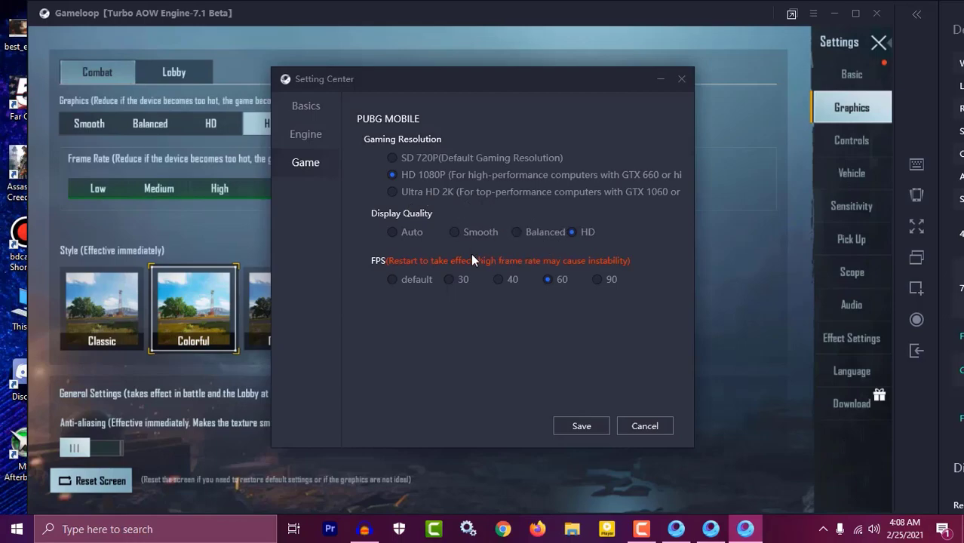
click(453, 233)
click(594, 428)
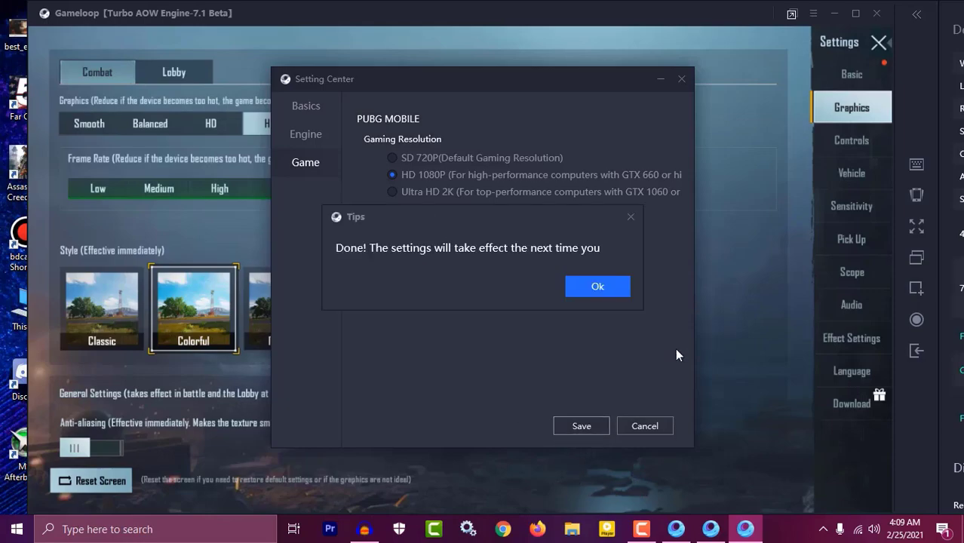
click(598, 287)
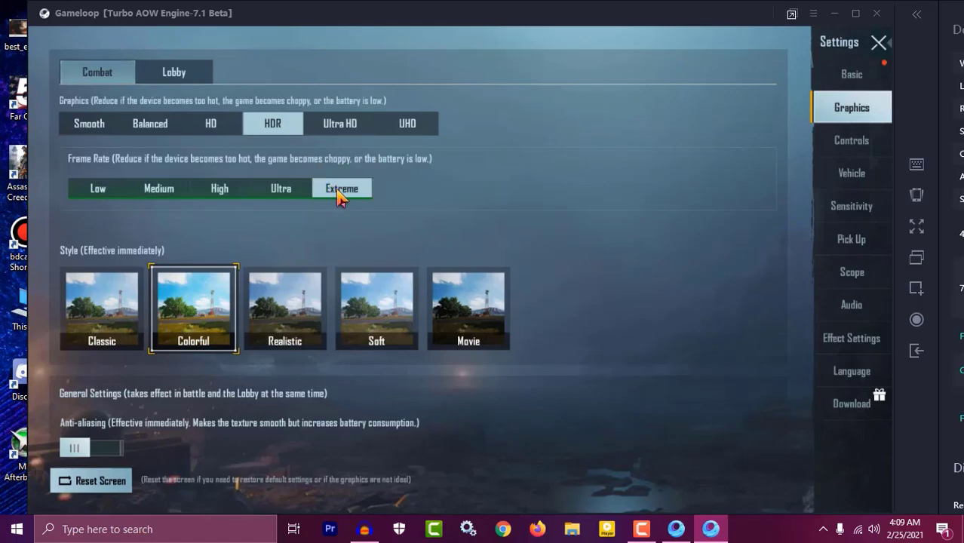
Step: Close the Setting Center, exit the emulator with confirmation, and close the Gameloop launcher
click(812, 13)
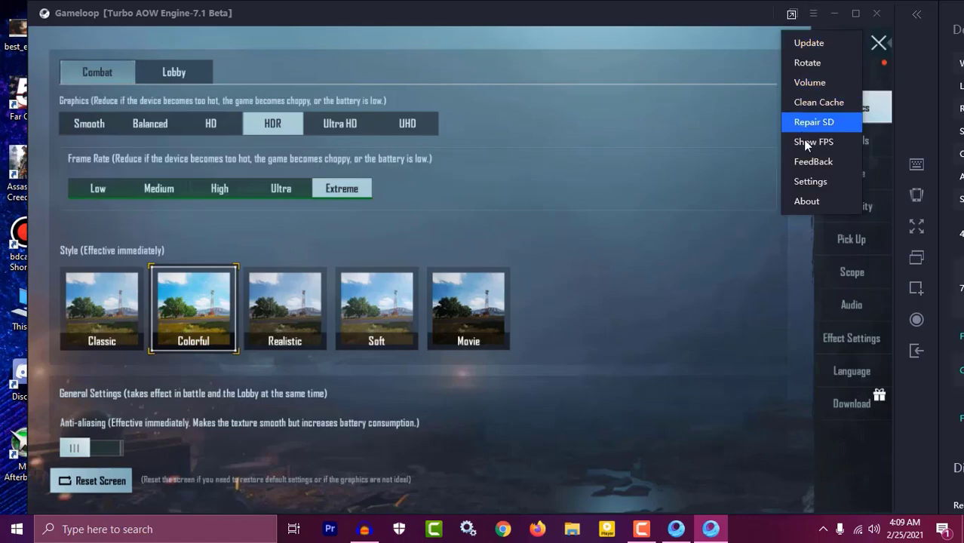
click(813, 179)
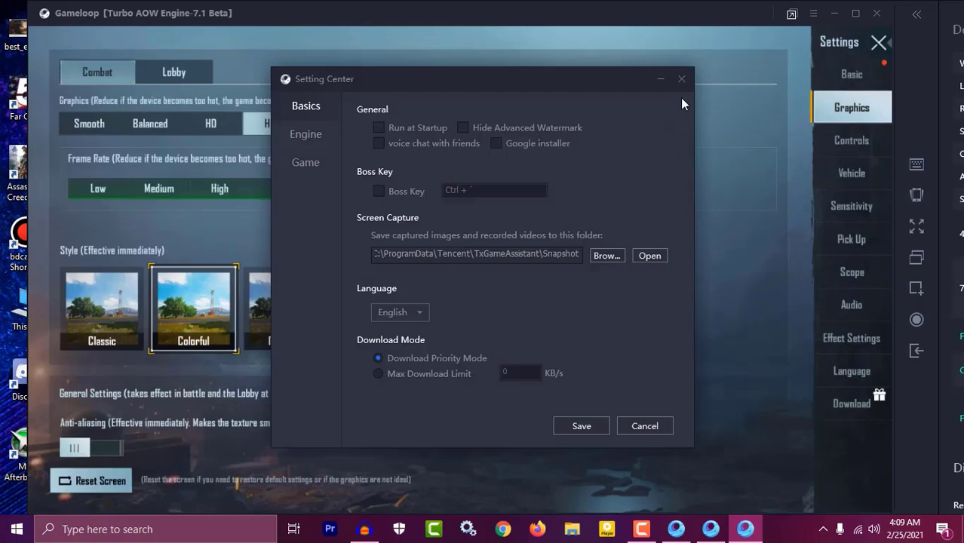
click(681, 76)
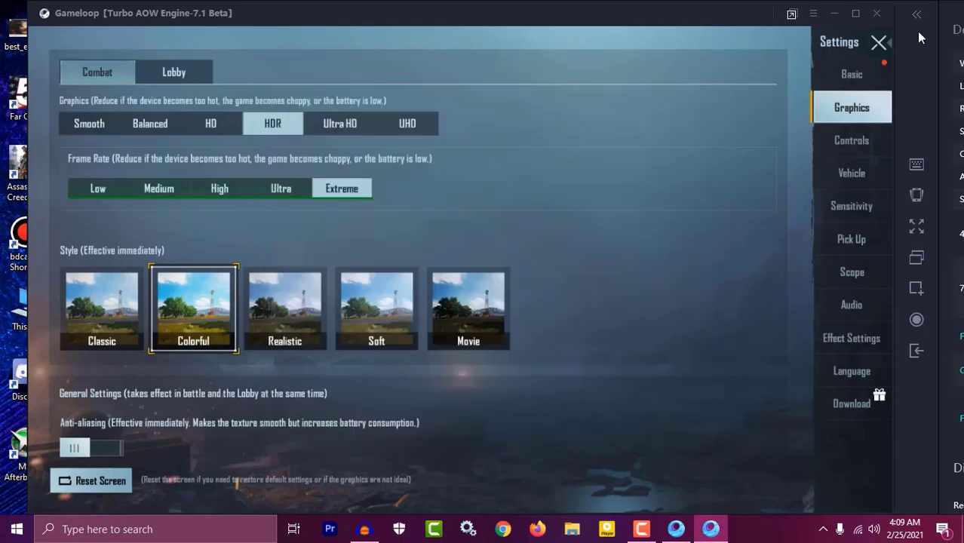
click(877, 12)
click(502, 287)
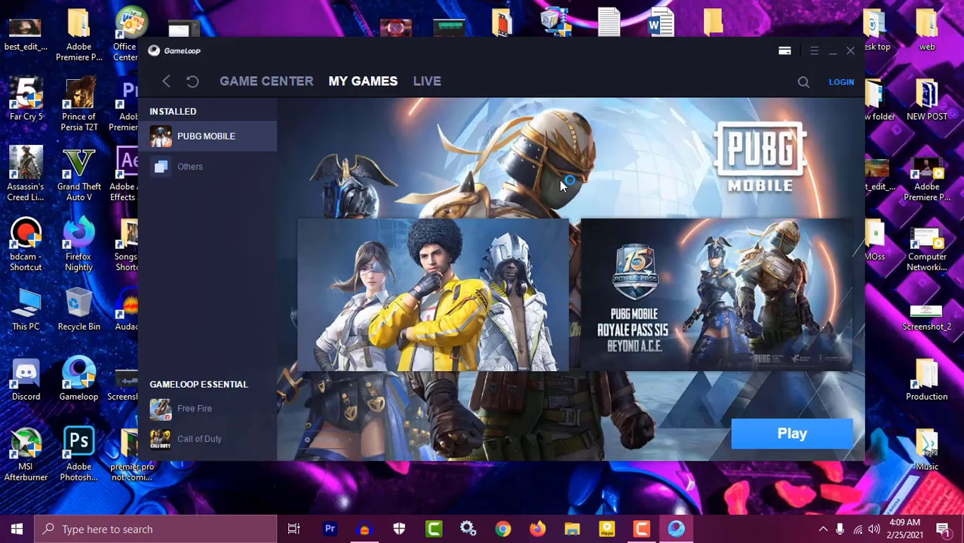
click(850, 52)
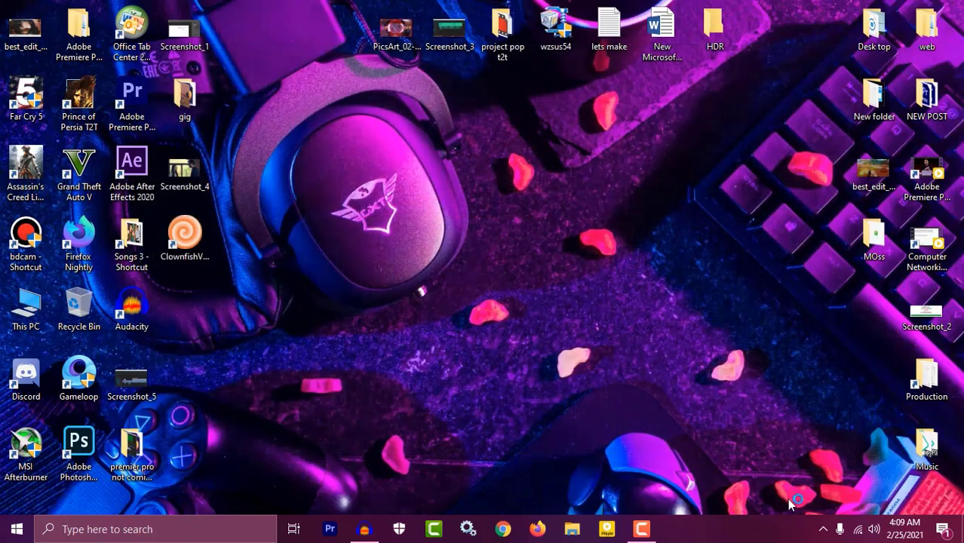
Step: Open Task Manager's Details list, end the AppMarket.exe process tree, and close Task Manager
right_click(777, 537)
click(813, 470)
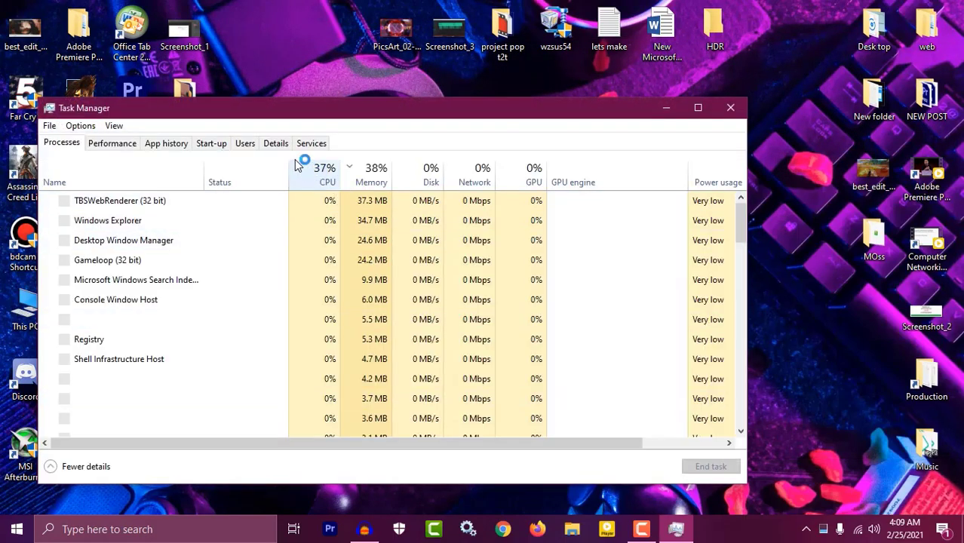
click(278, 143)
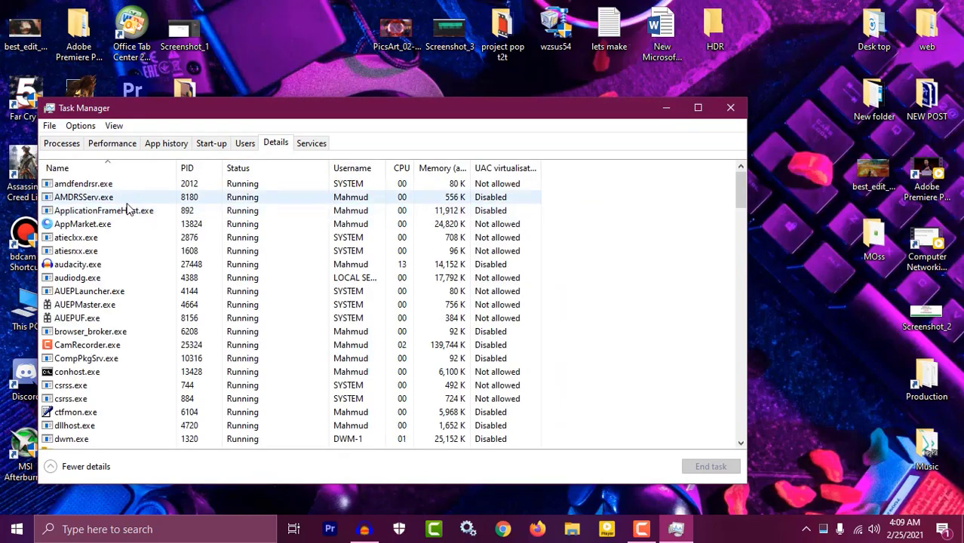
click(108, 215)
click(72, 226)
right_click(113, 226)
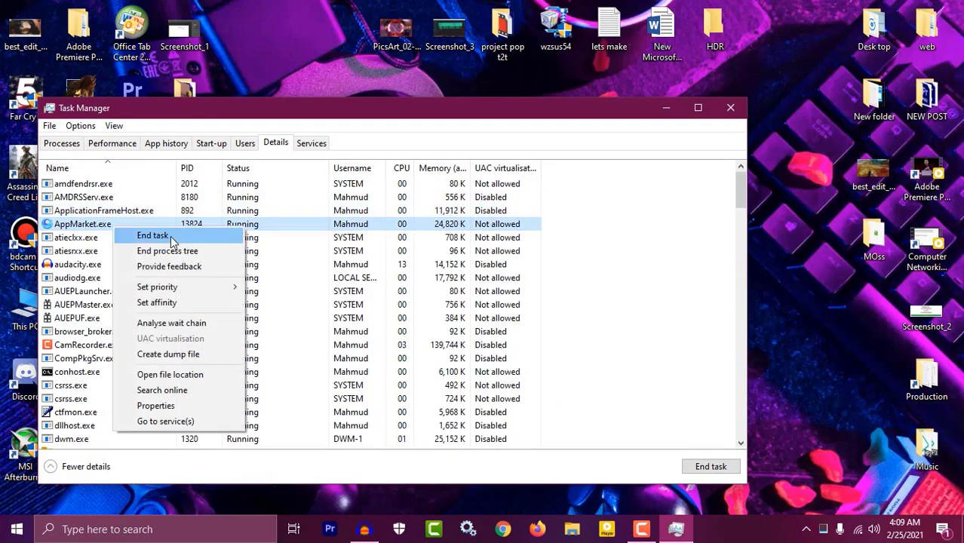
click(171, 251)
click(495, 294)
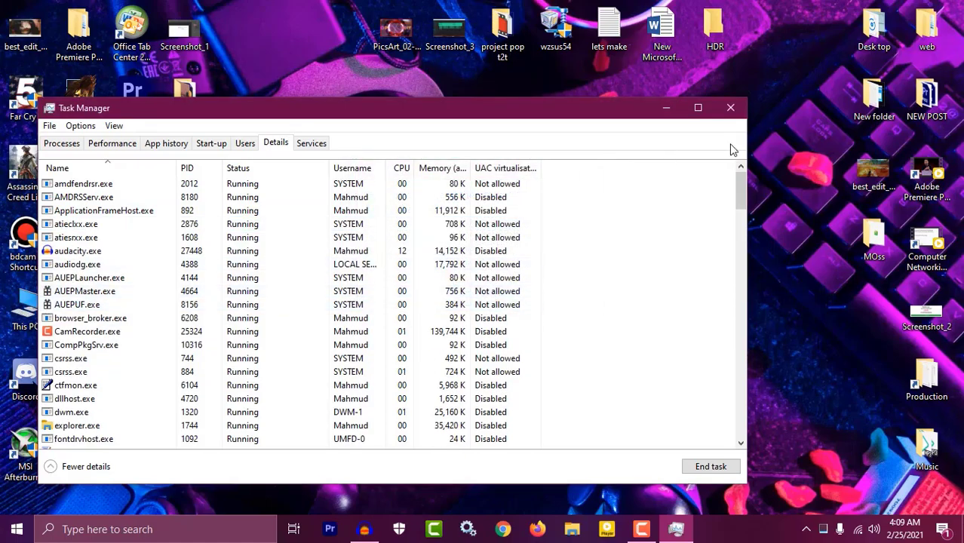
click(728, 109)
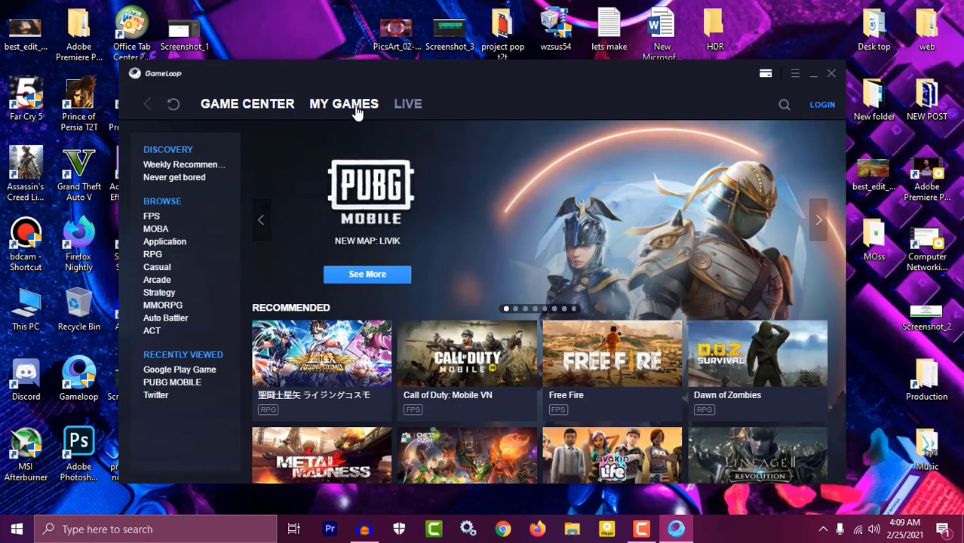
Step: Launch PUBG Mobile from Gameloop's My Games list and dismiss the emulator-detected notice
click(356, 111)
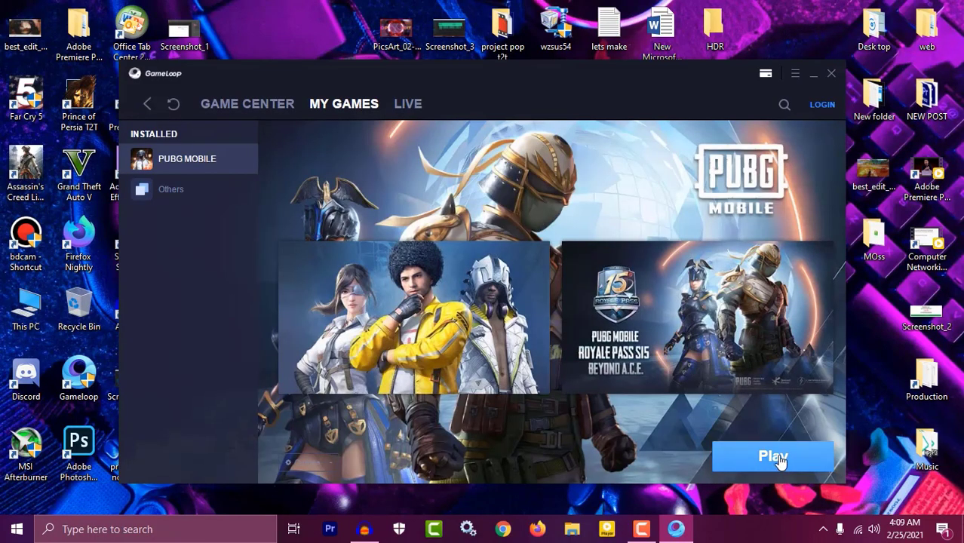
click(780, 461)
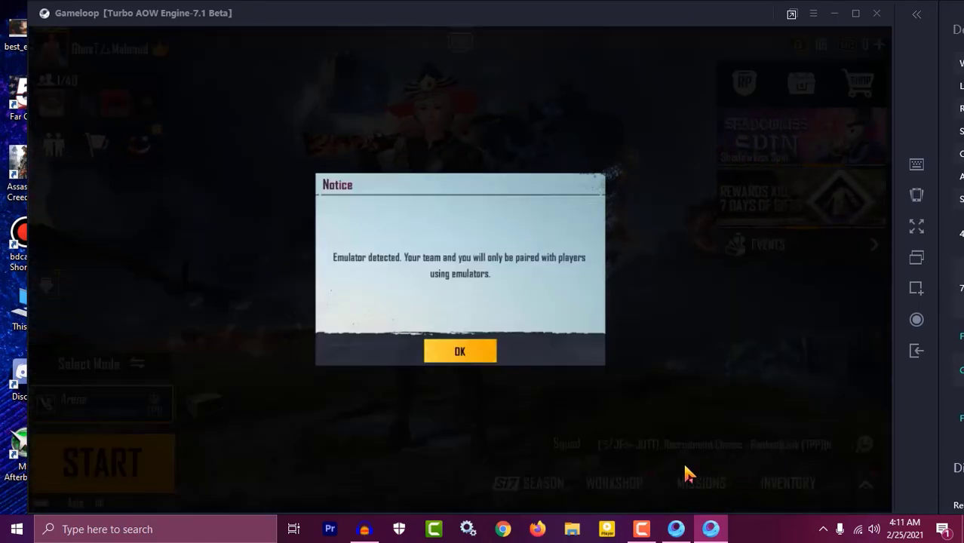
click(479, 356)
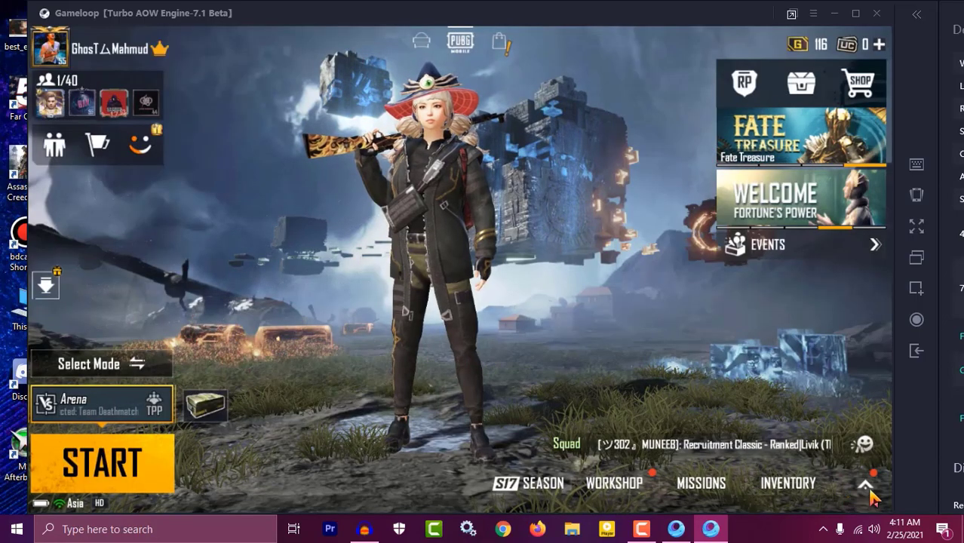
Step: Open PUBG Mobile's Graphics settings, view the Lobby sub-tab, then close the panel
click(866, 486)
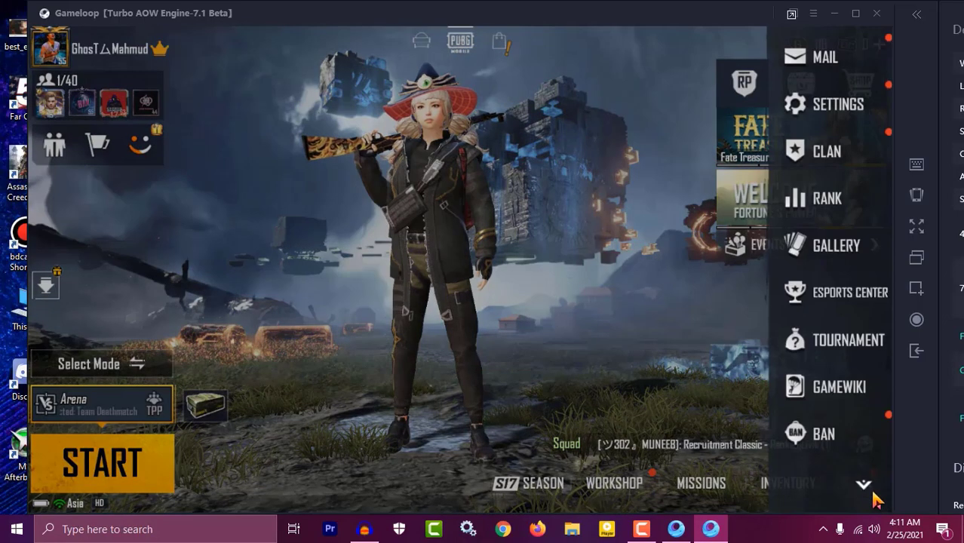
click(840, 109)
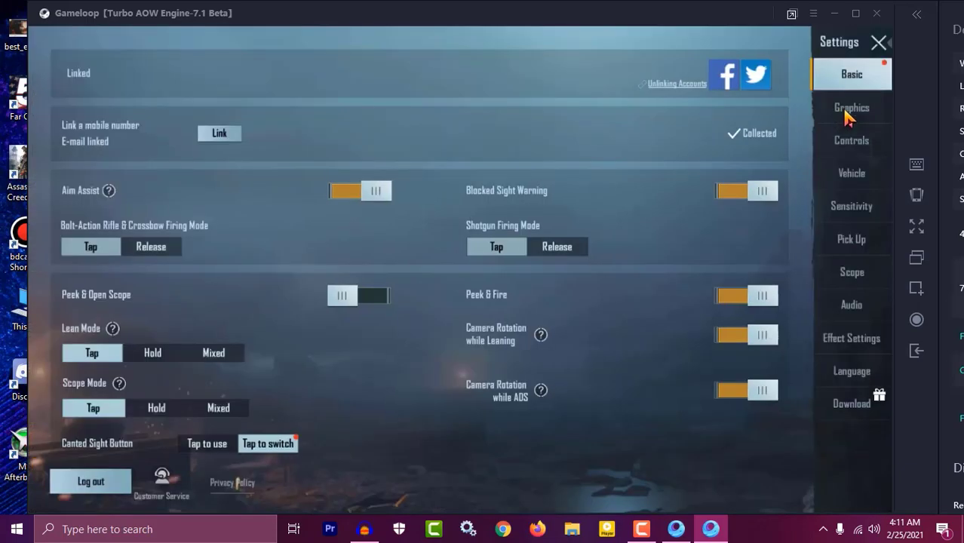
click(847, 118)
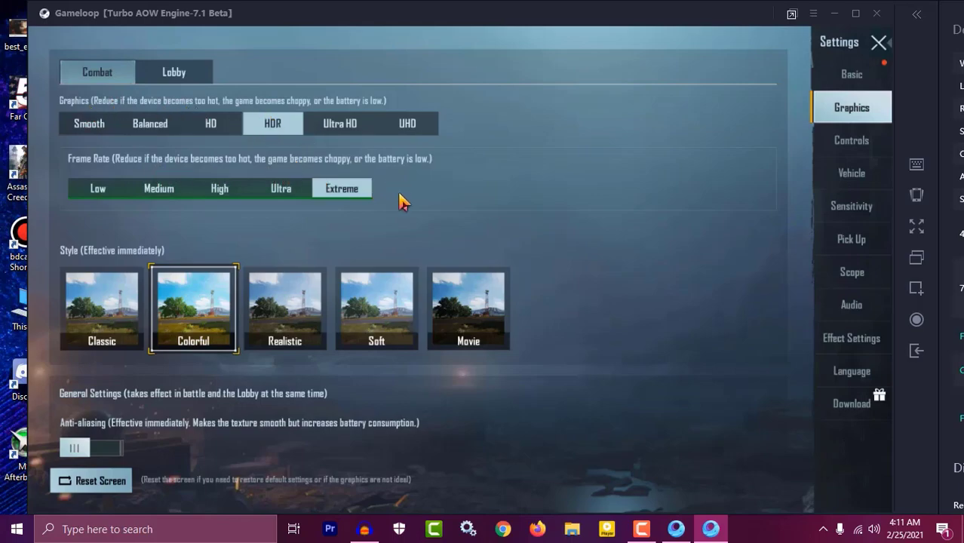
click(164, 74)
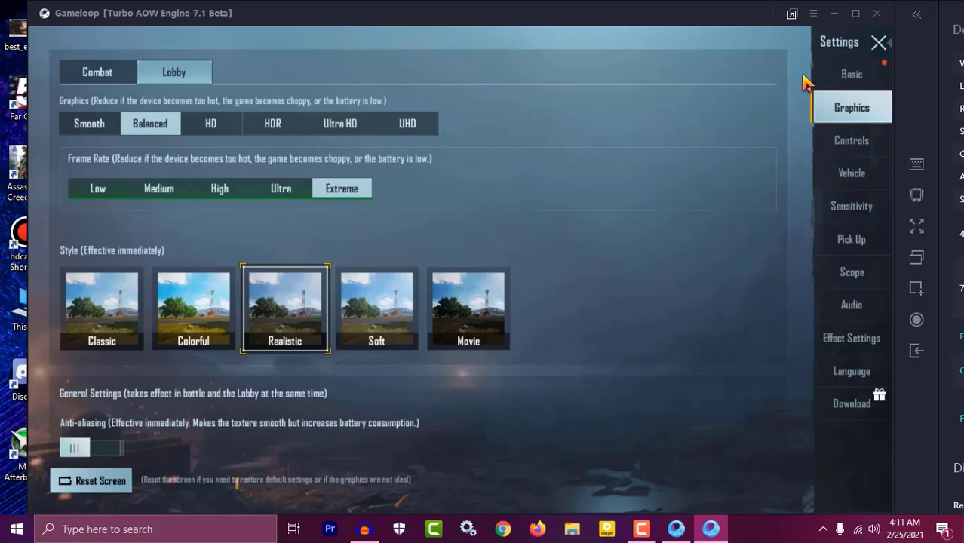
click(880, 43)
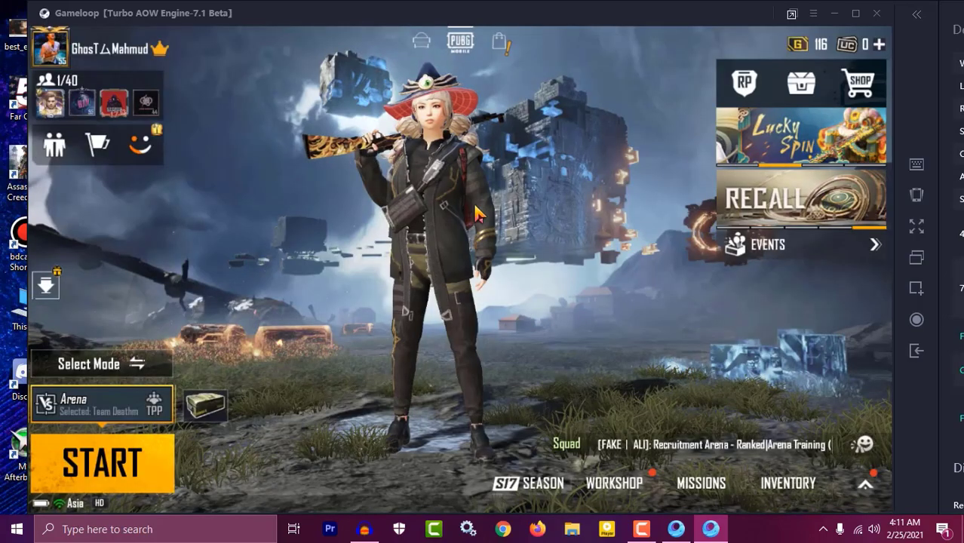
Step: Reopen the Lobby graphics settings, switch quality from Balanced to HD, and dismiss the notice
click(865, 485)
click(840, 105)
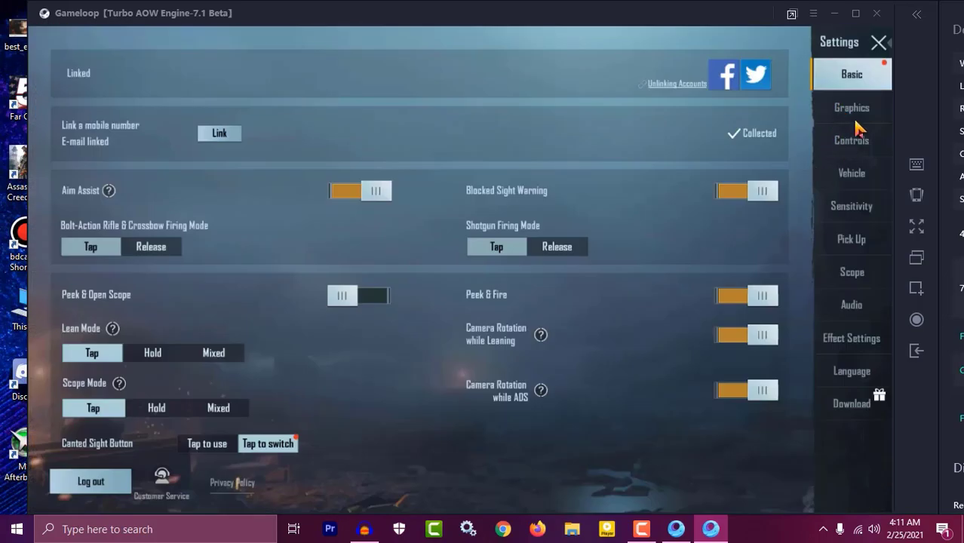
click(856, 113)
click(176, 76)
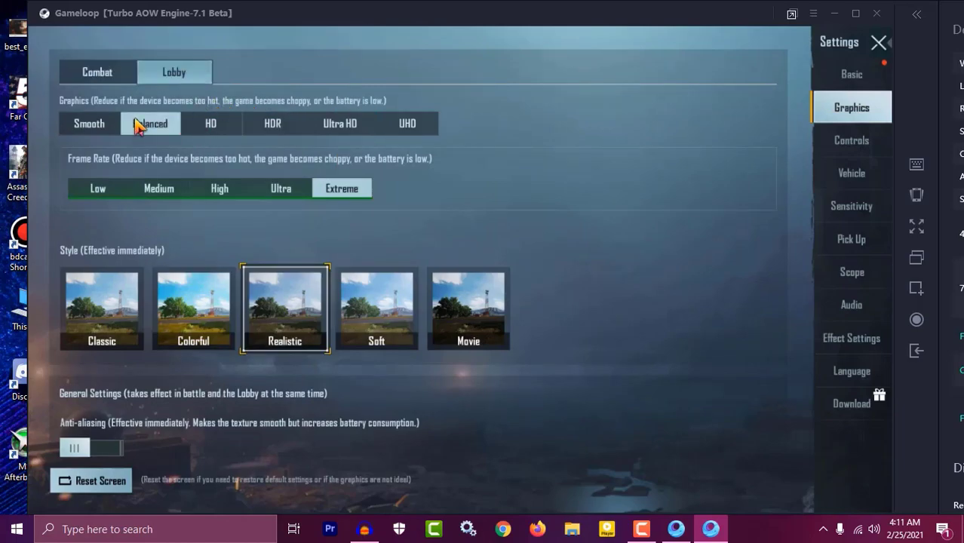
click(210, 125)
click(269, 132)
click(471, 355)
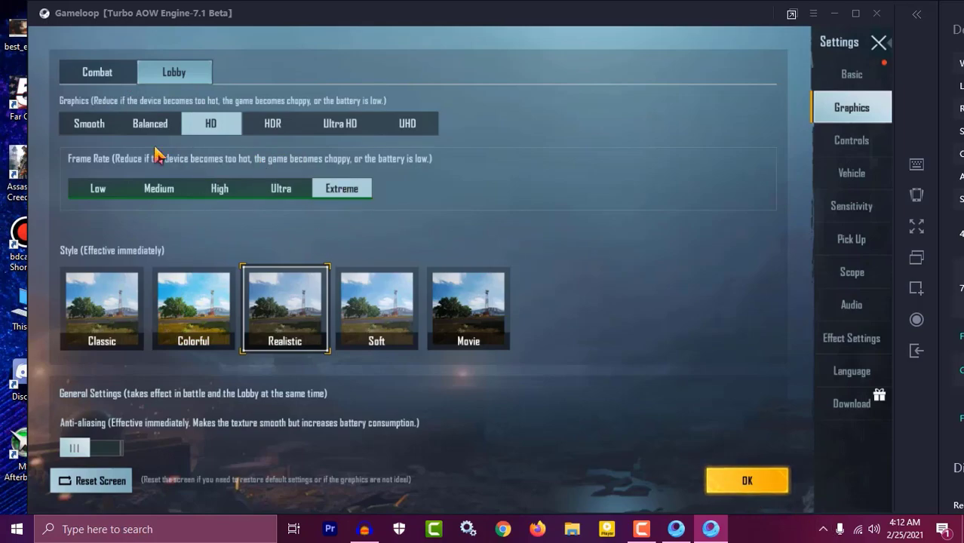
Step: On the Combat sub-tab, apply HDR with Extreme frame rate, then close Settings
click(98, 72)
click(741, 484)
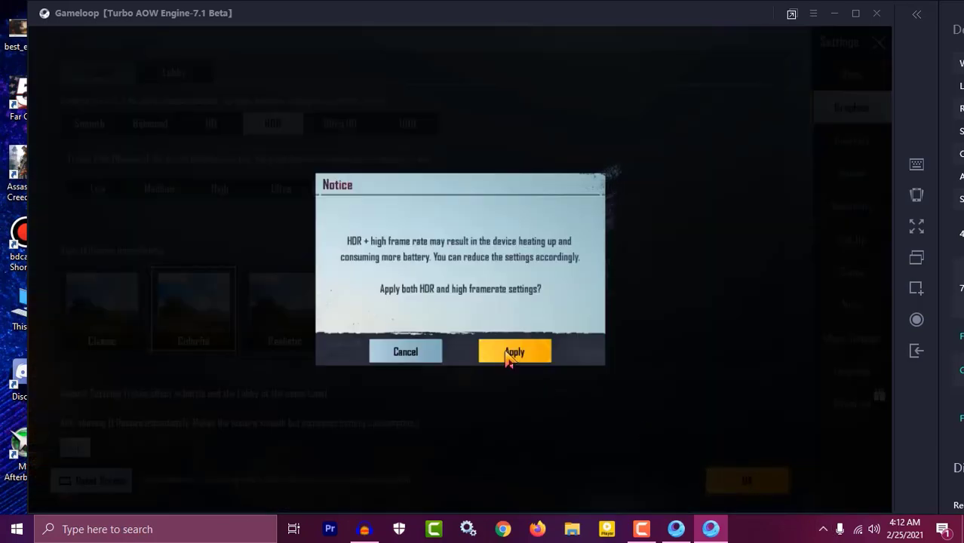
click(510, 355)
click(458, 351)
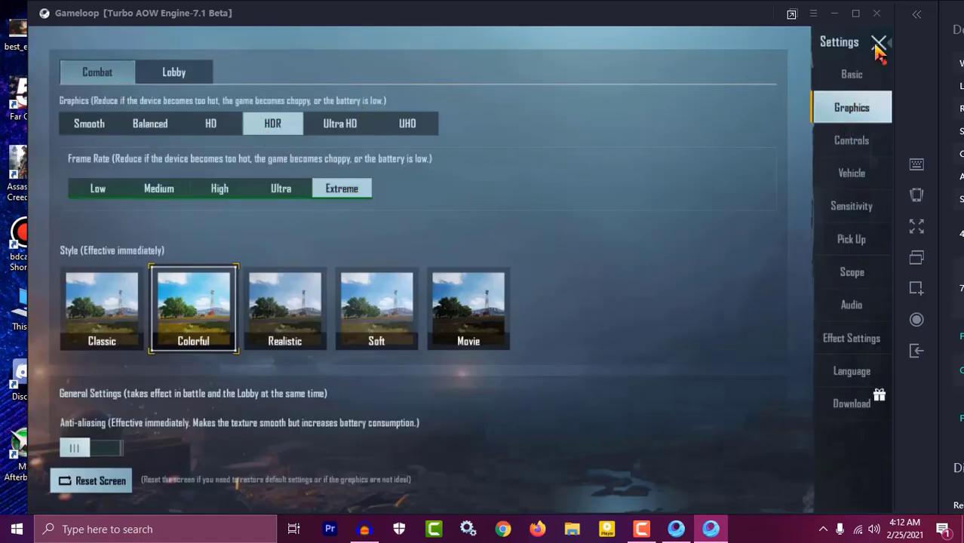
click(879, 44)
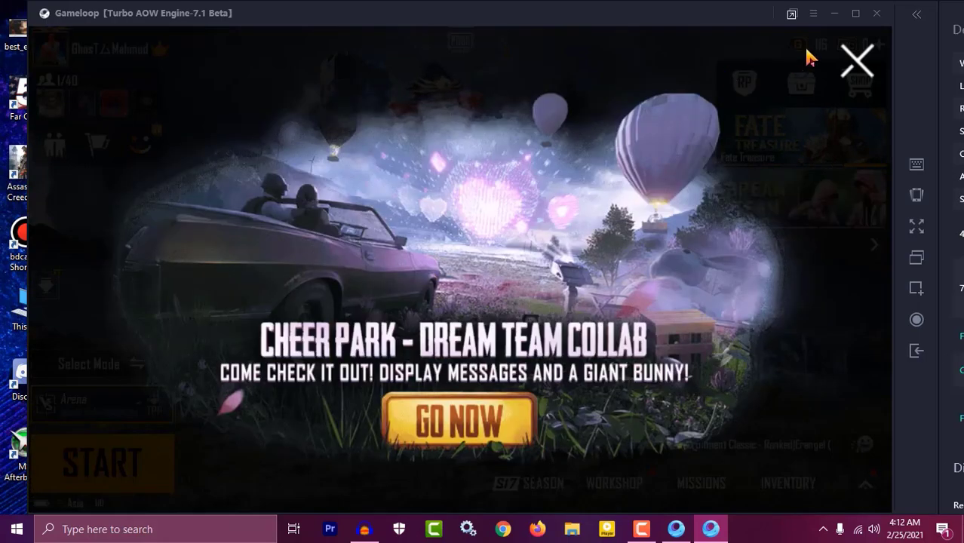
Step: Close the Cheer Park promotion popup and let Cheer Park load
click(844, 65)
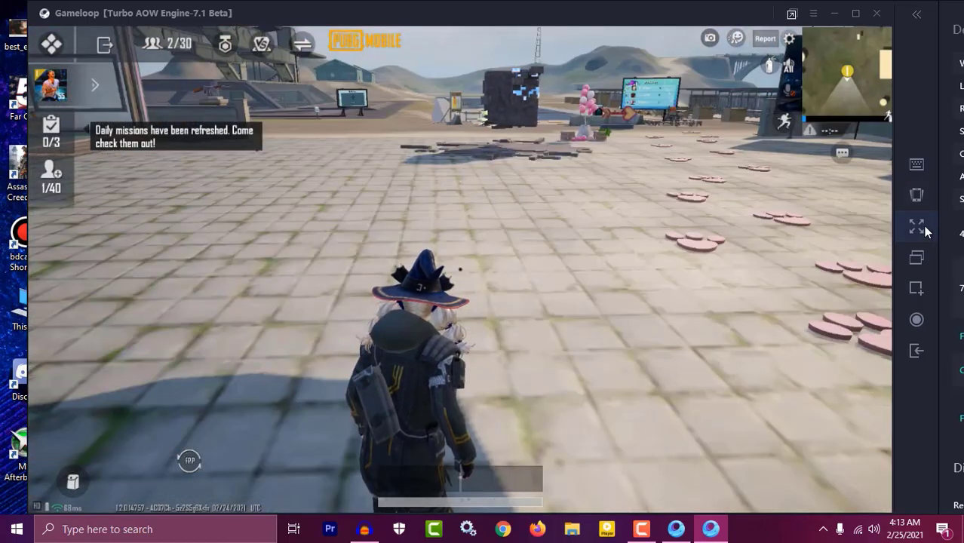
Step: Switch Gameloop to full screen and sprint across Cheer Park, climbing onto a supply crate
click(917, 225)
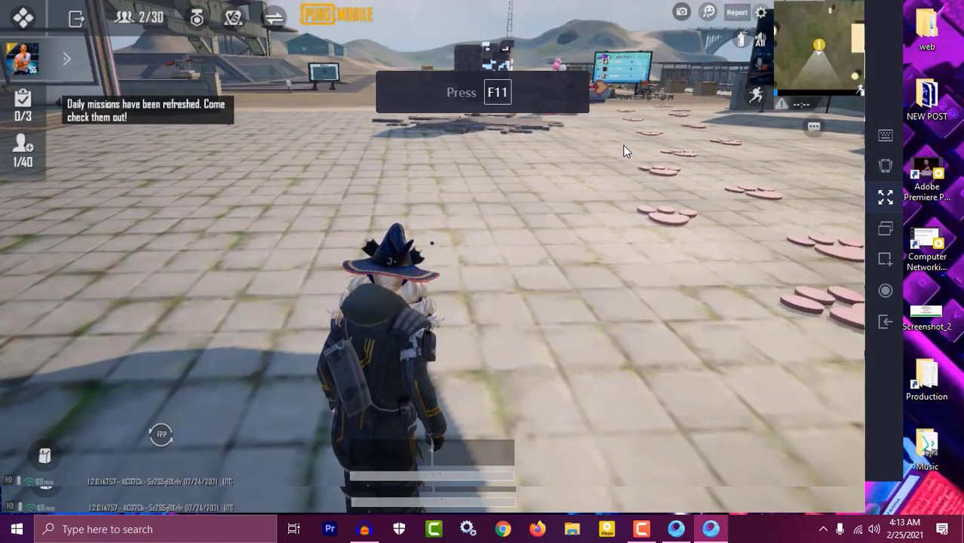
key(w)
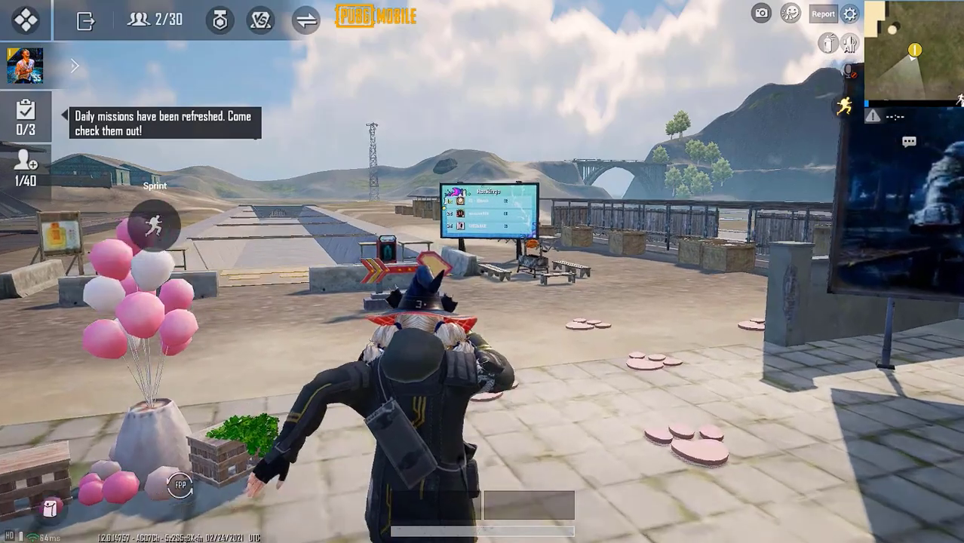
key(w)
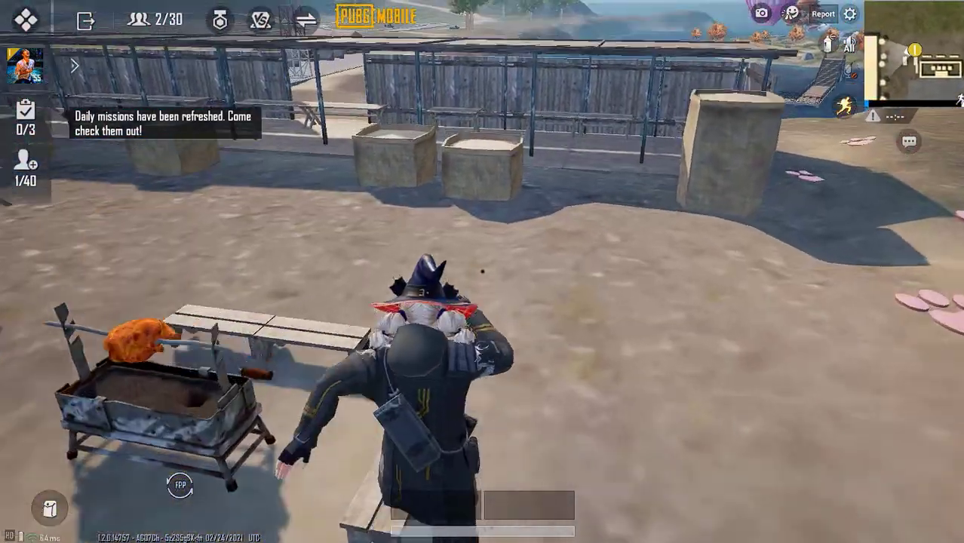
key(w)
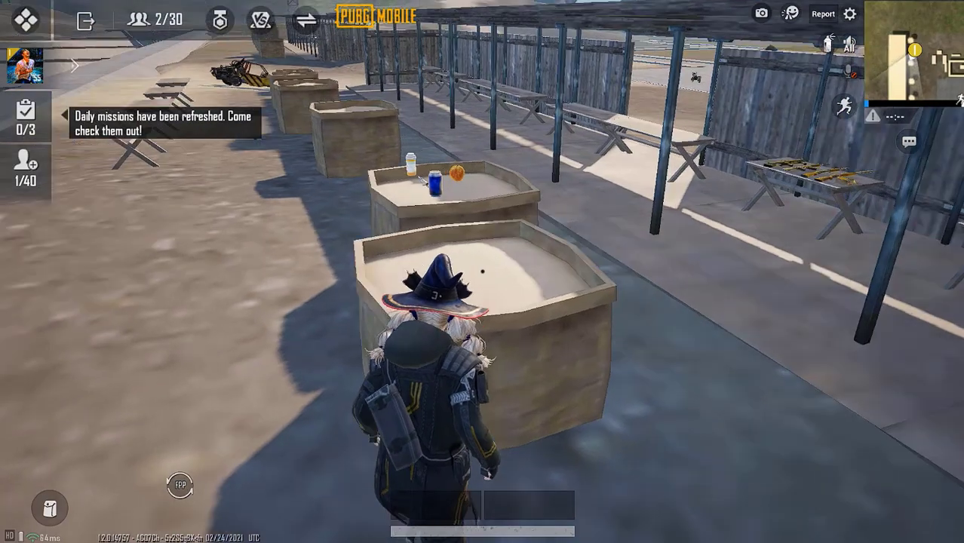
key(space)
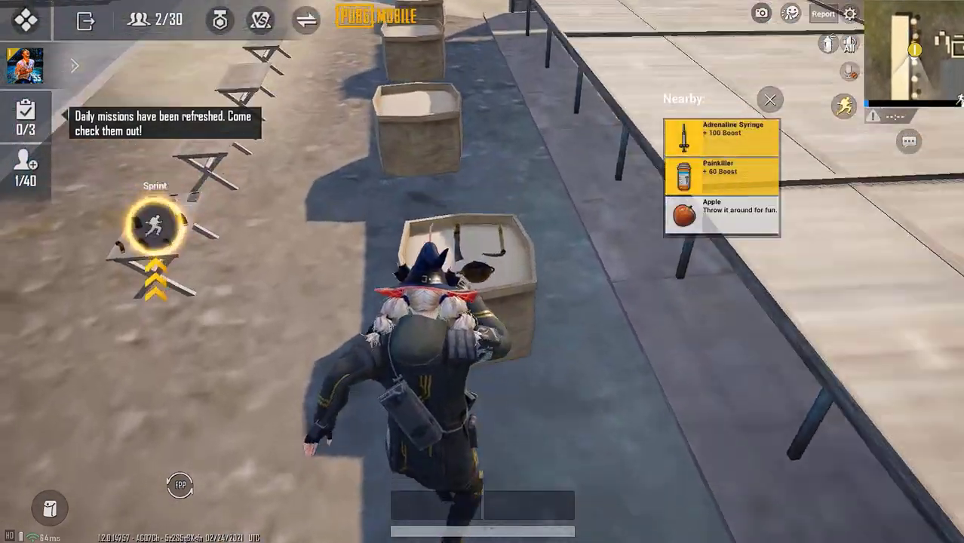